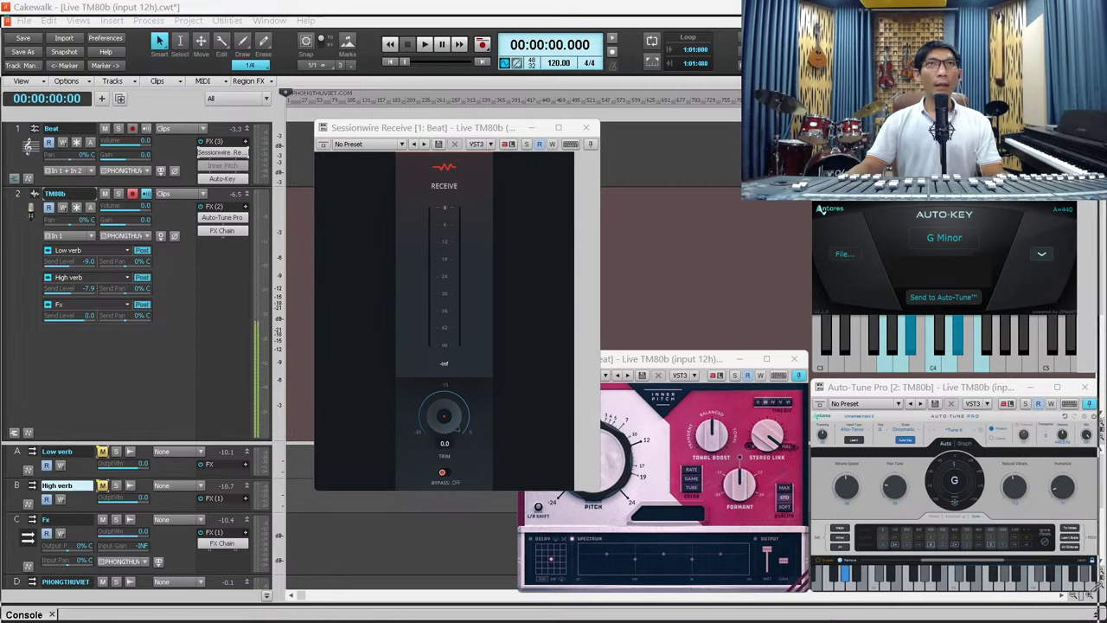
- Switch to Firefox and open the free VST plugins, VSTi and DAW download course from phongthuviet.com's free-sharing section
key("alt+Tab")
key("super+Up")
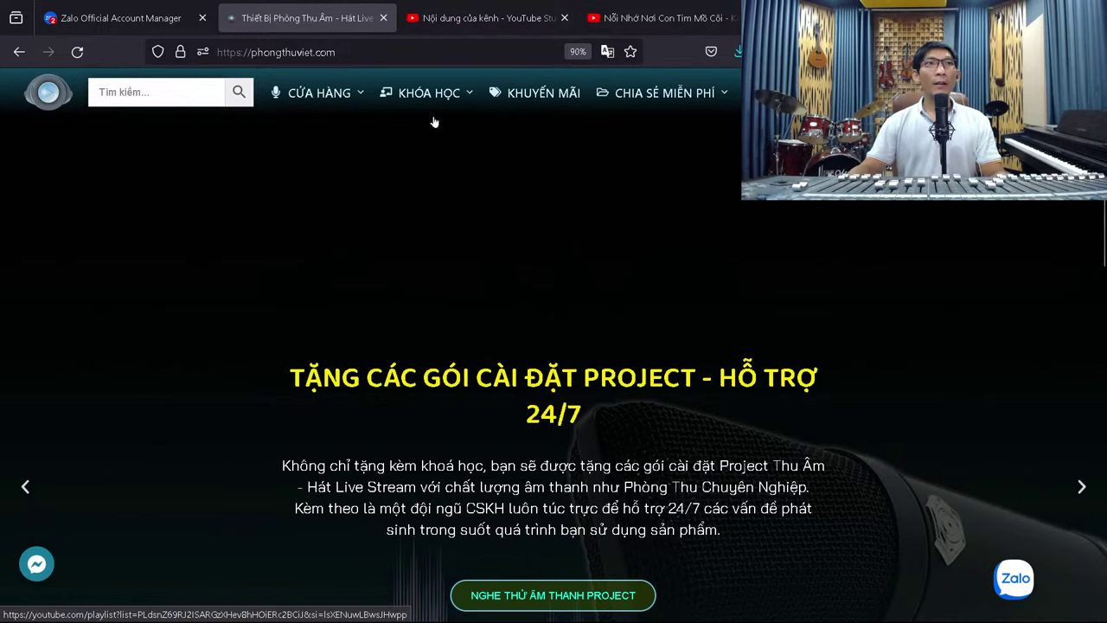
mouse_move(653, 101)
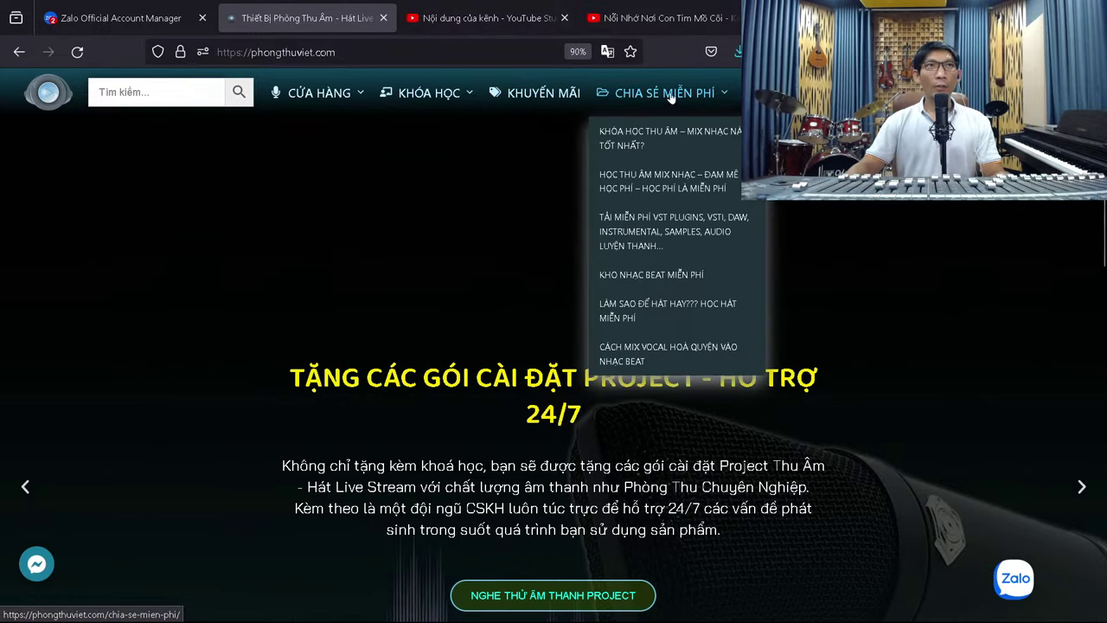
left_click(642, 232)
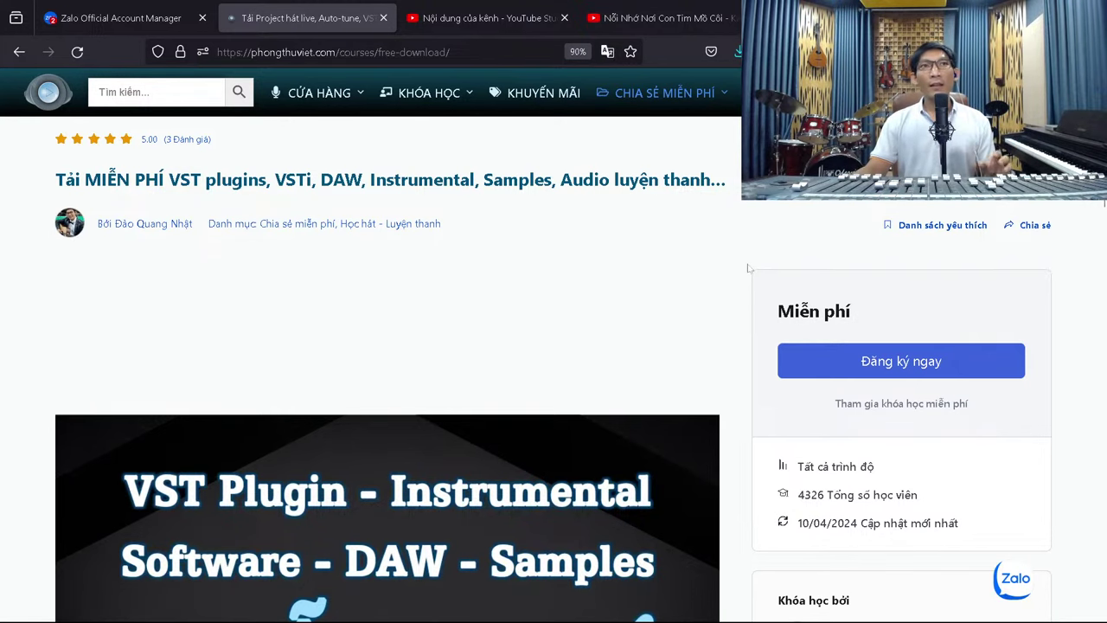
- Start registering for the free download course and sign in to the site with a Google account
scroll(748, 268, "down", 10)
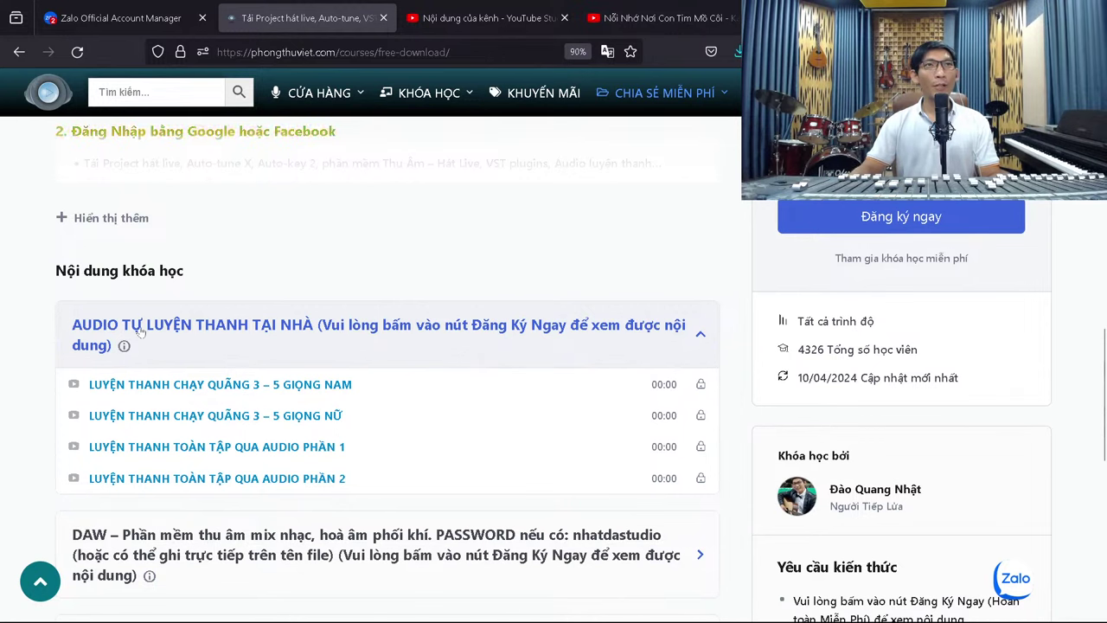
scroll(781, 320, "up", 1)
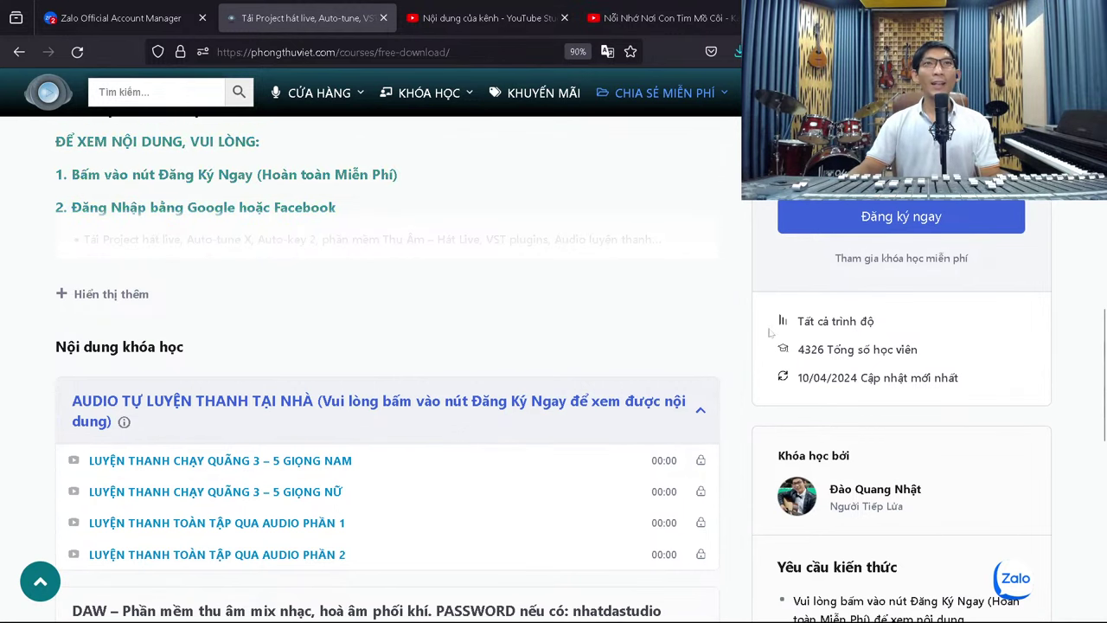
scroll(871, 218, "up", 6)
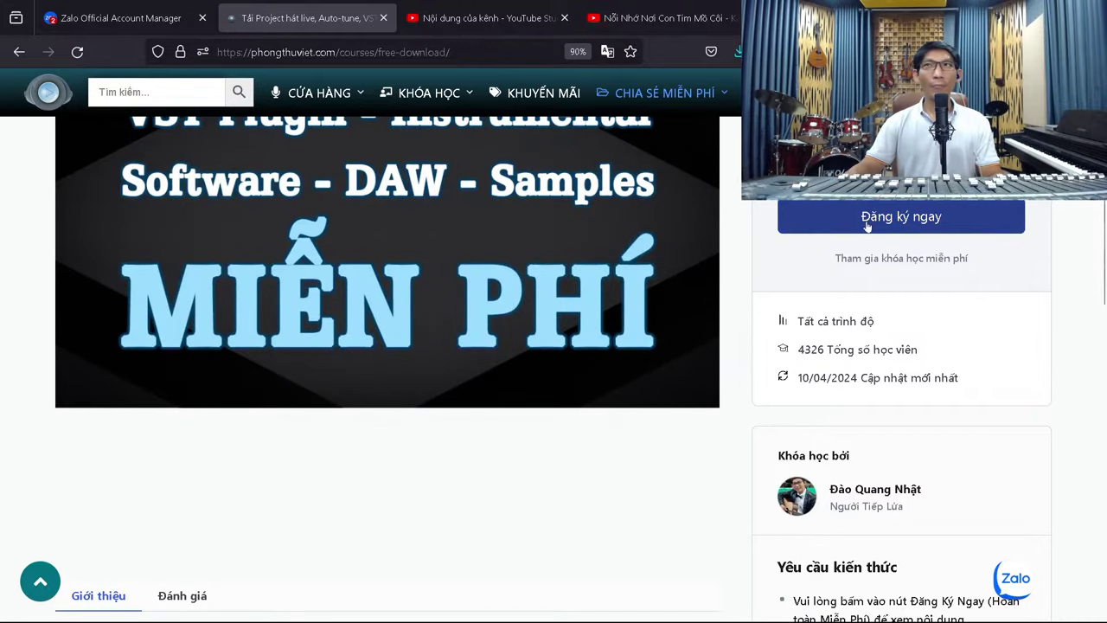
left_click(867, 224)
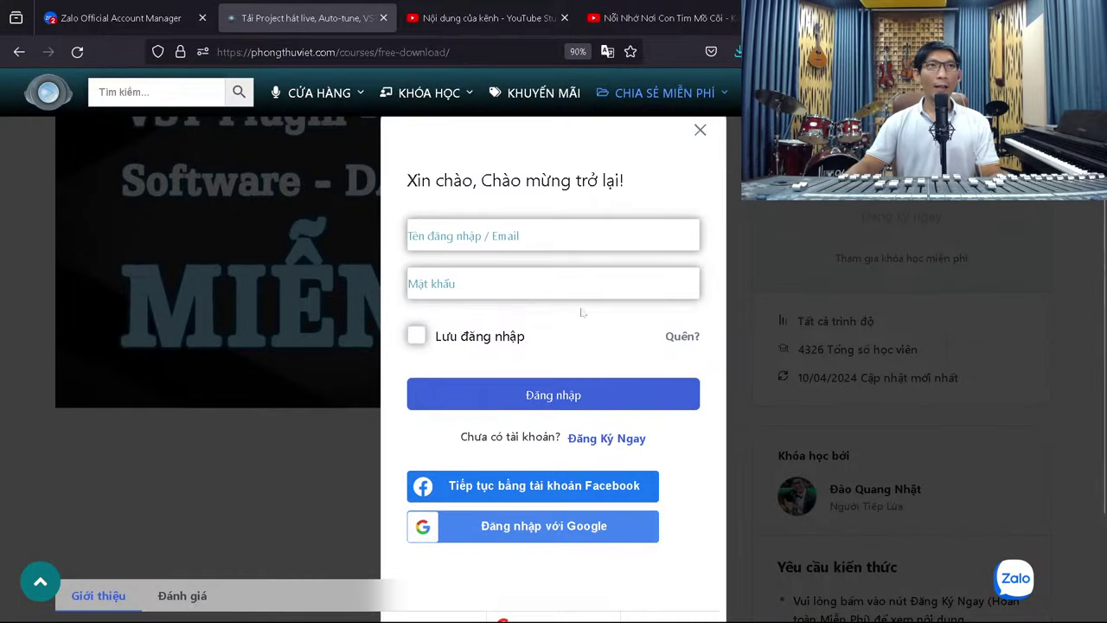
left_click(541, 528)
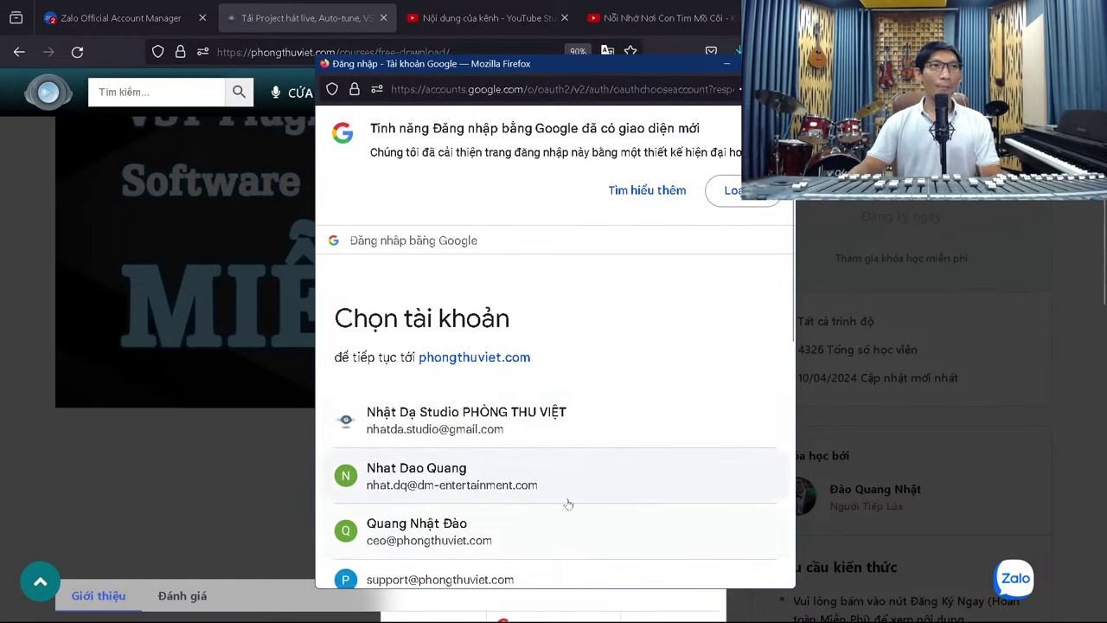
scroll(528, 529, "down", 2)
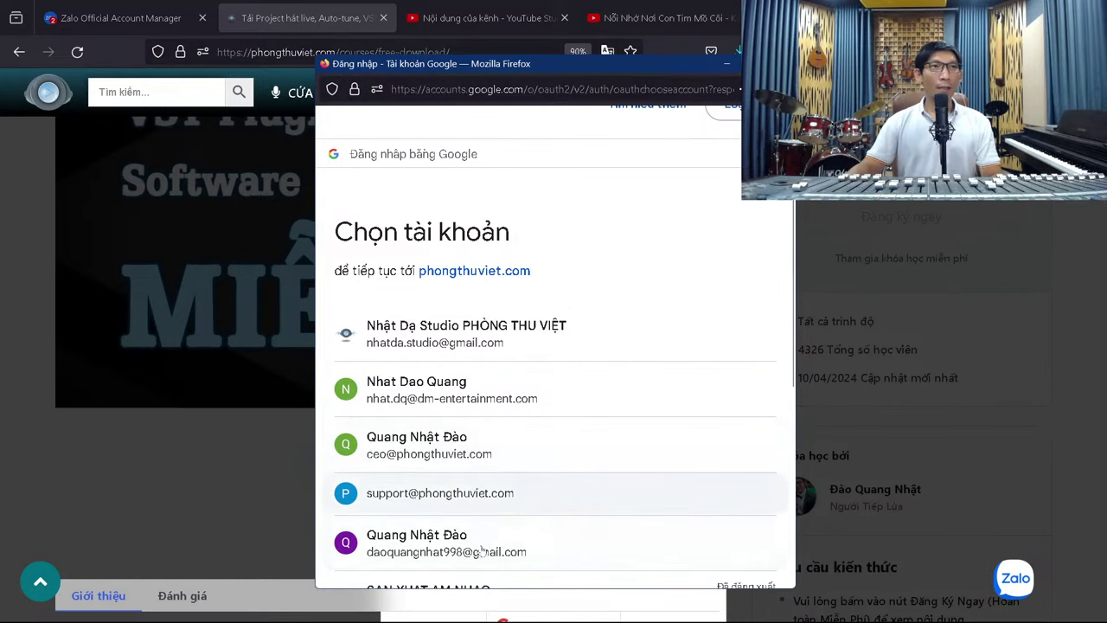
left_click(525, 545)
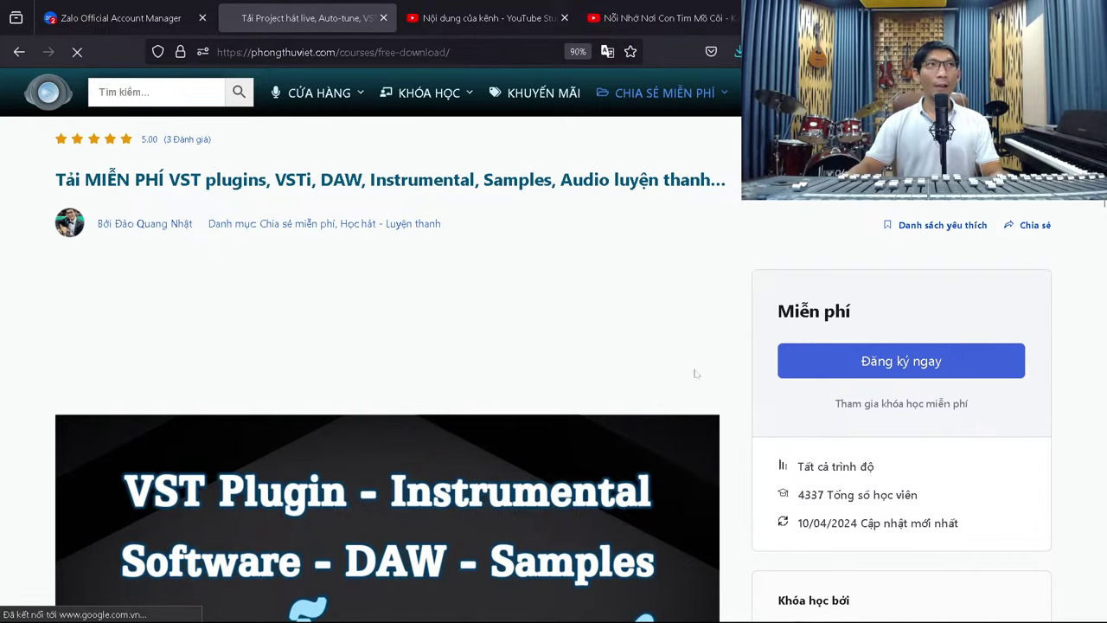
- Enroll the signed-in account in the free download course
scroll(645, 426, "down", 10)
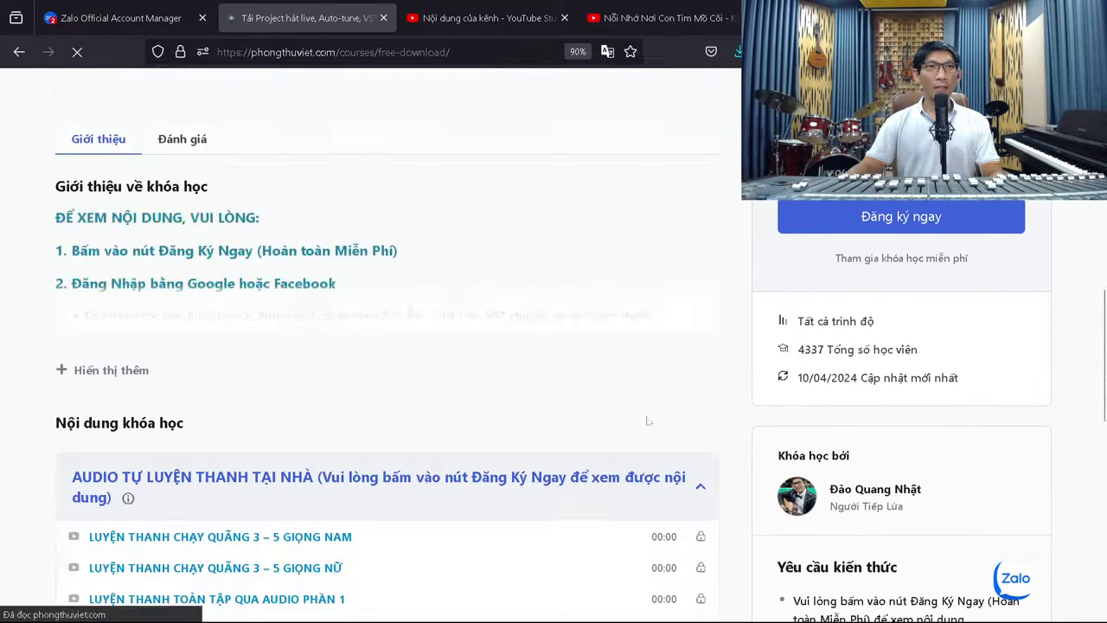
scroll(679, 335, "up", 3)
scroll(679, 335, "up", 5)
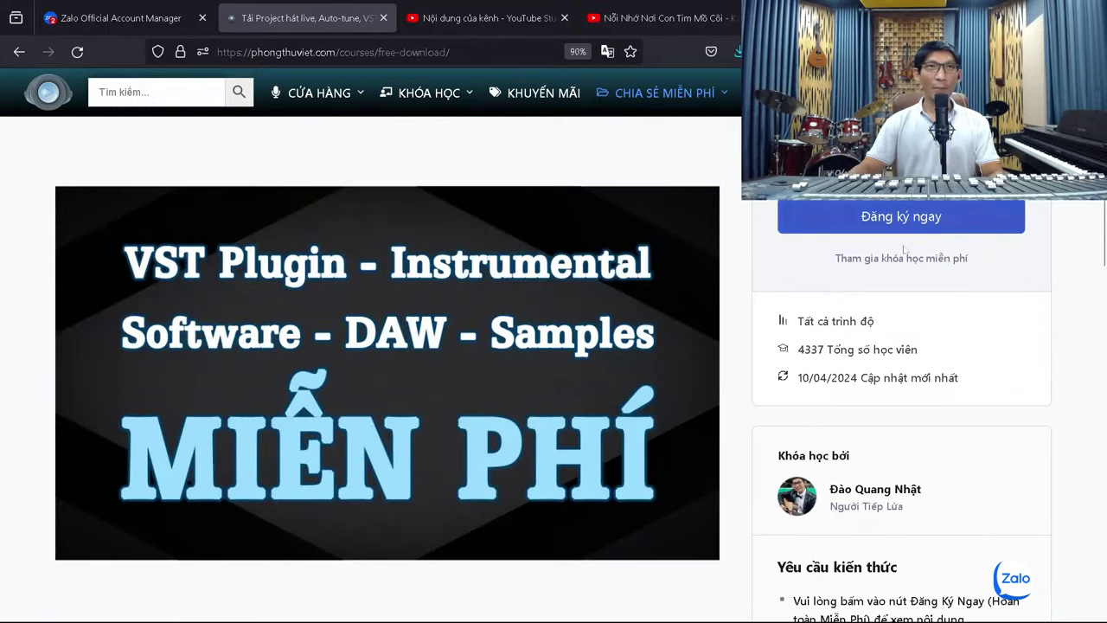
left_click(817, 221)
left_click(558, 424)
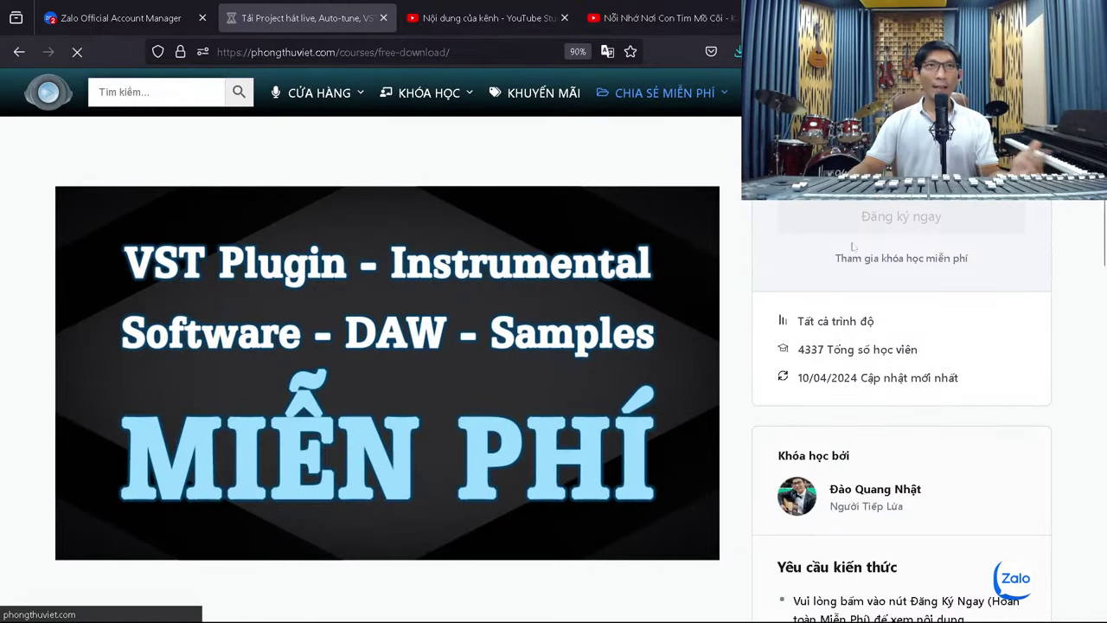
scroll(695, 337, "down", 10)
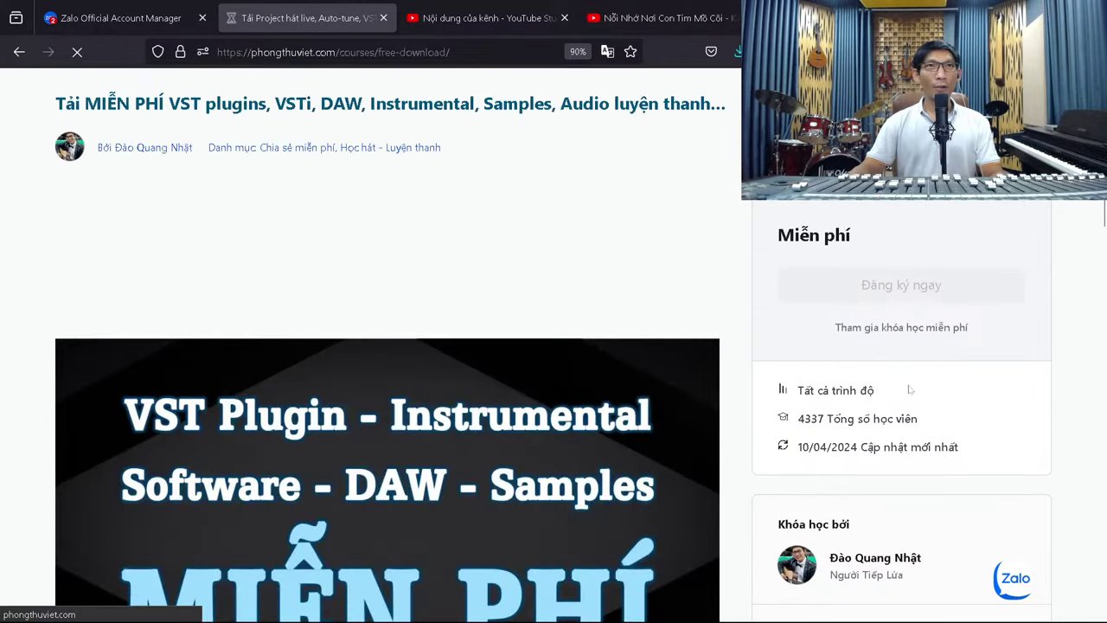
scroll(307, 331, "down", 3)
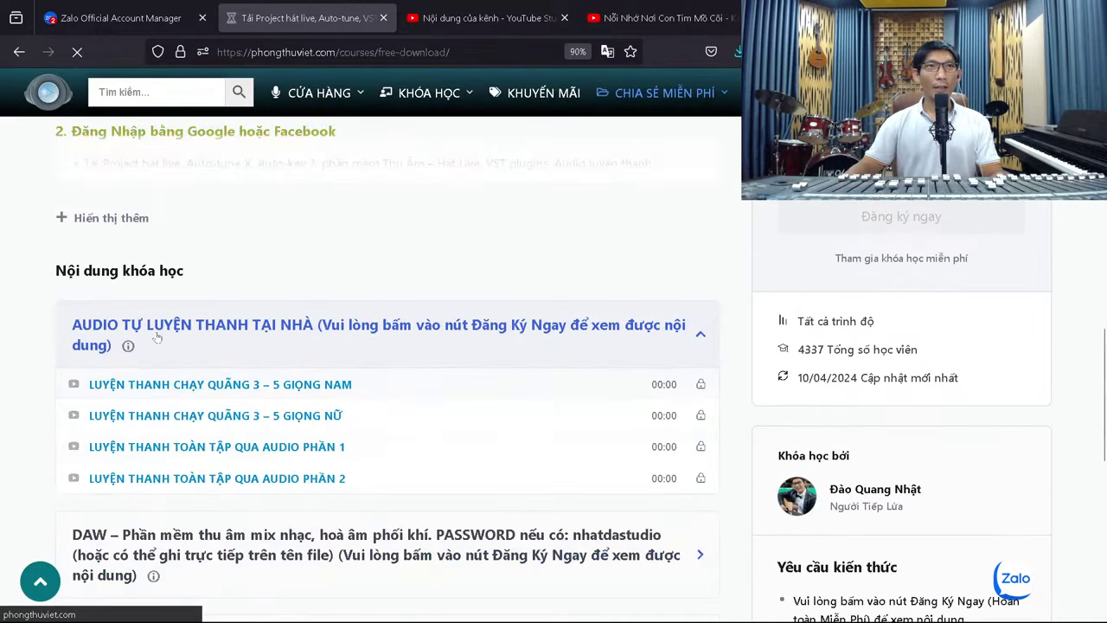
scroll(306, 331, "down", 4)
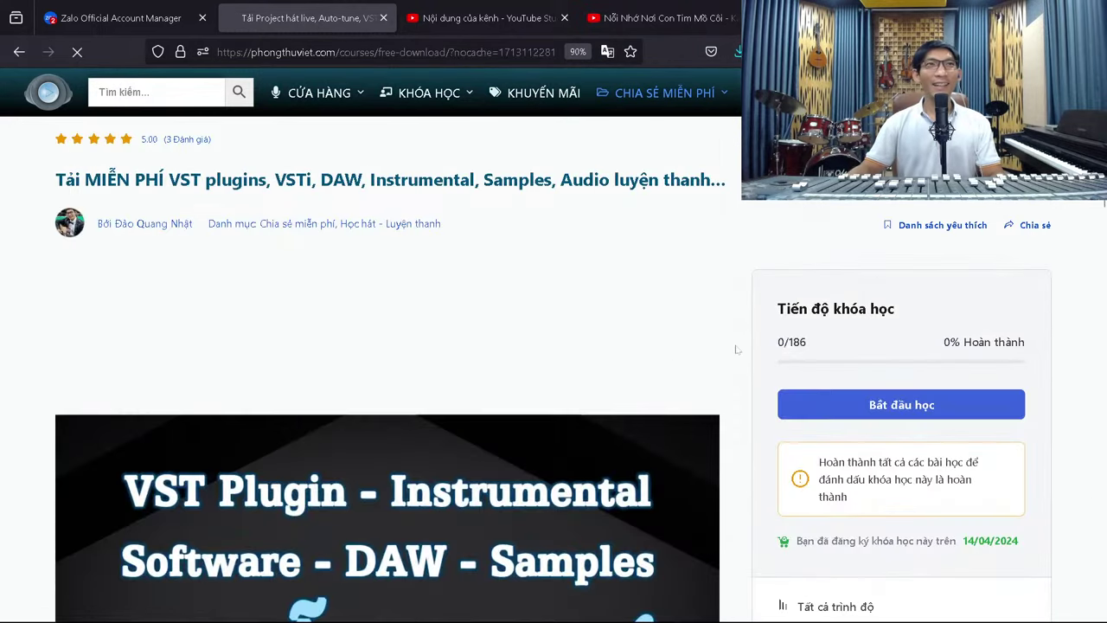
- Open the Sessionwire Plugins Routing Audio lesson in the routing audio and live stream section and follow its download link
scroll(734, 346, "down", 2)
scroll(733, 347, "down", 6)
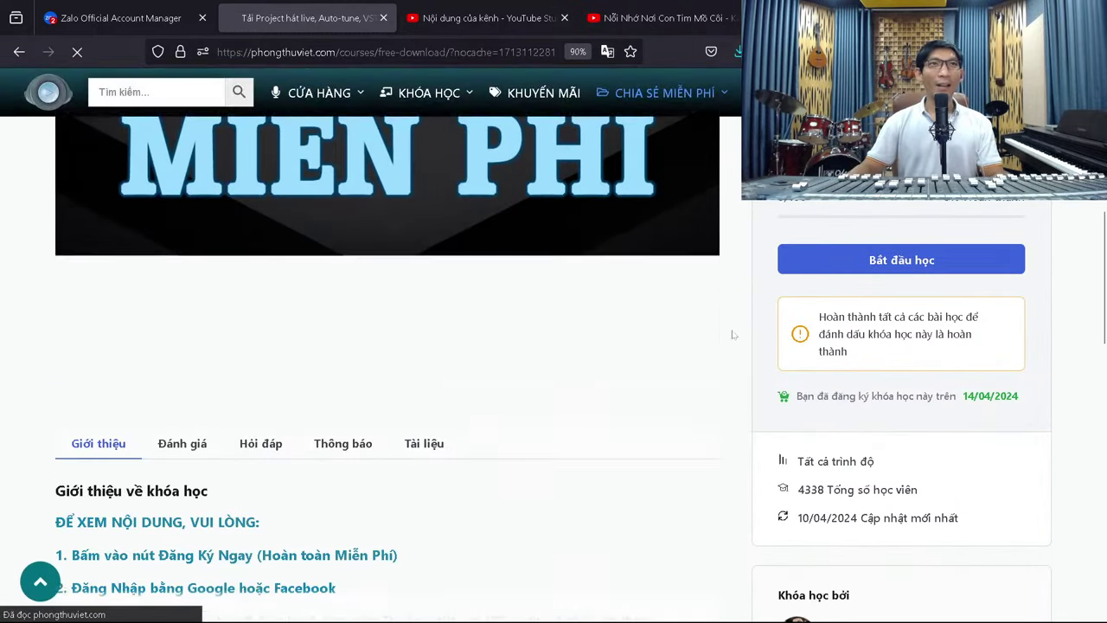
scroll(729, 340, "down", 2)
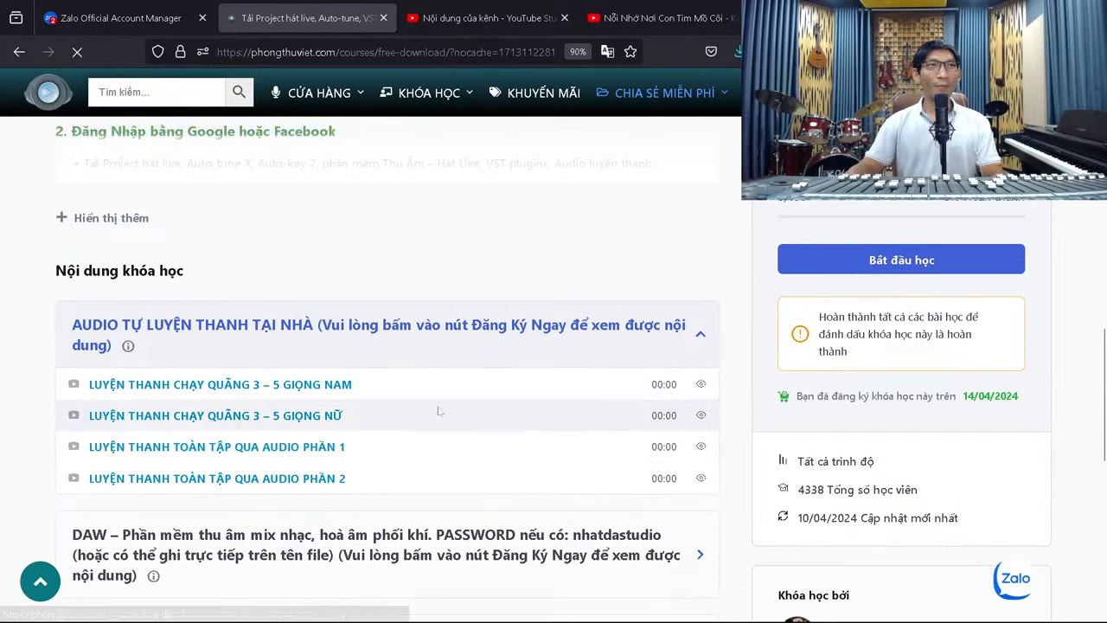
scroll(435, 439, "down", 1)
scroll(670, 327, "down", 2)
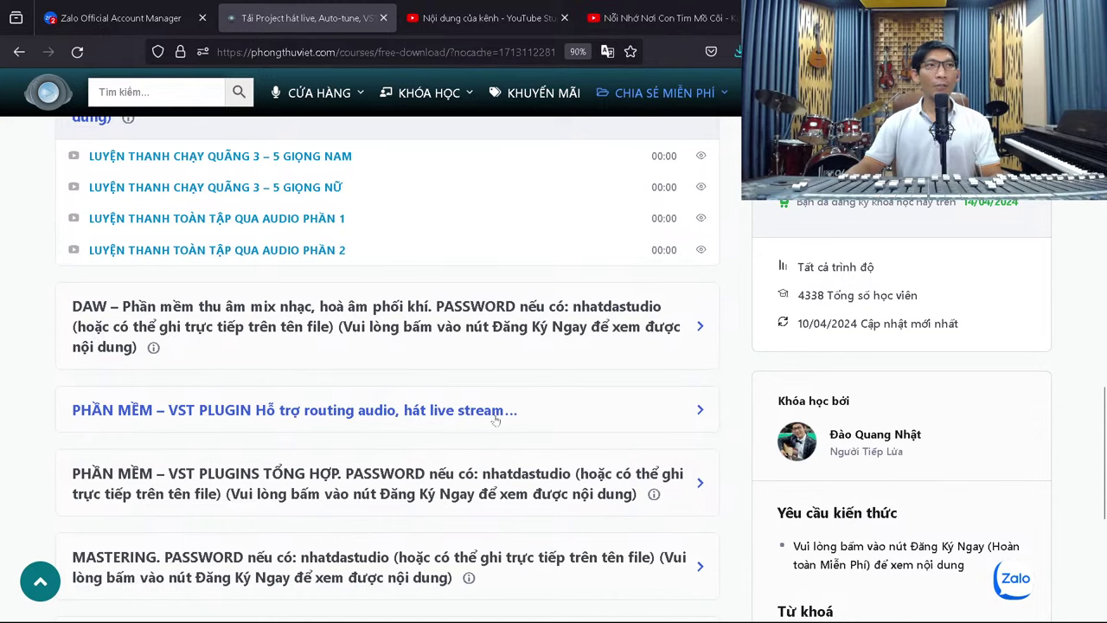
left_click(551, 418)
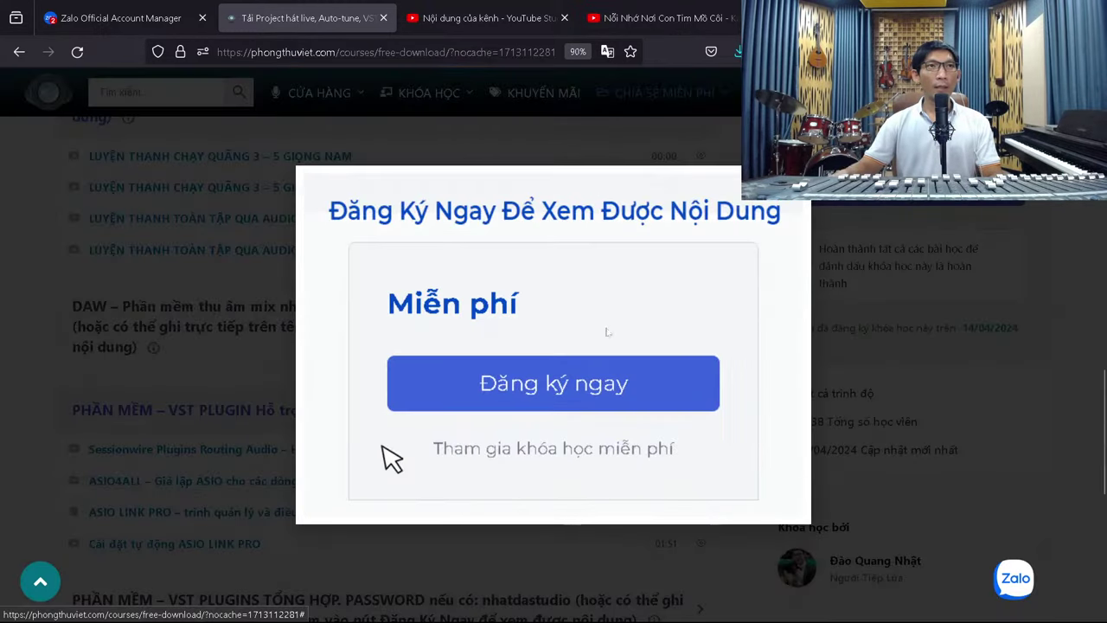
left_click(472, 402)
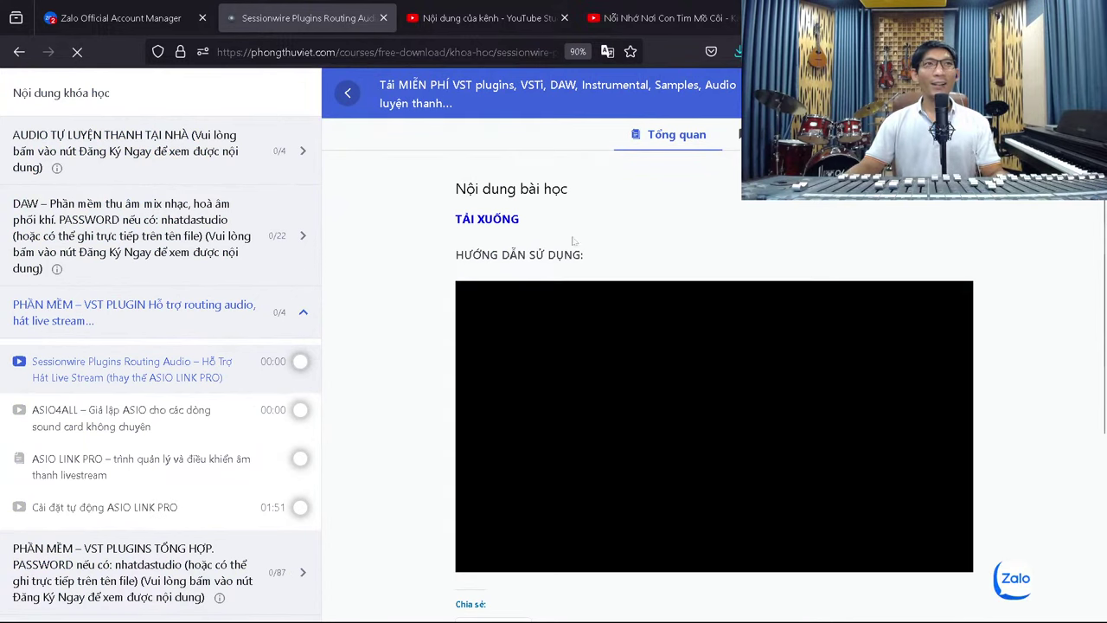
left_click(484, 222)
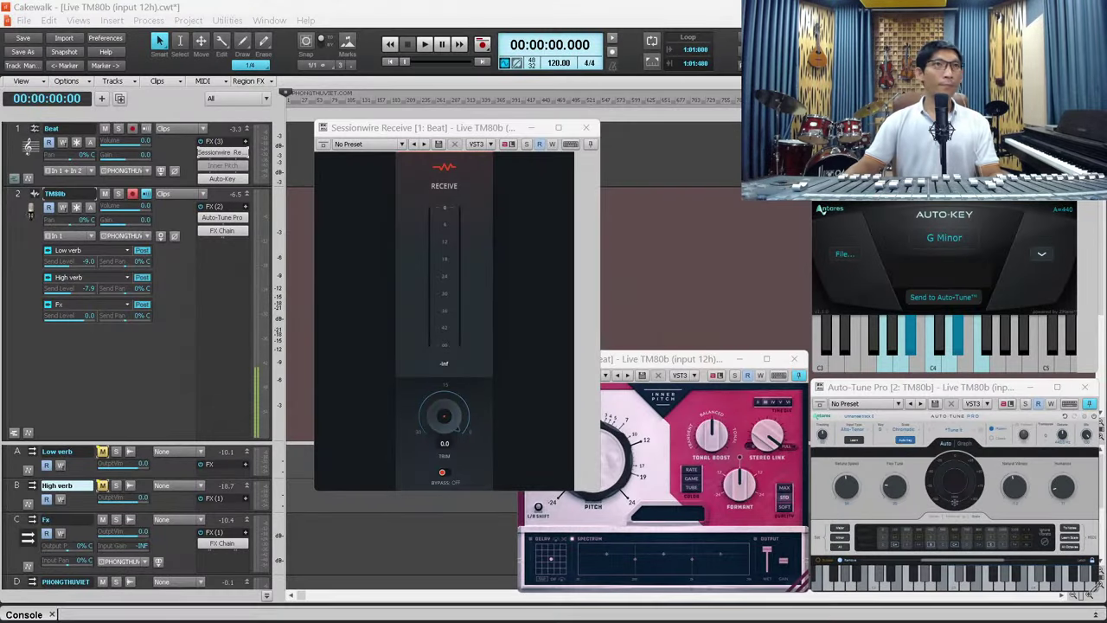
- Switch to File Explorer, run SWPluginsAndDrivers.exe straight from the Sessionwire zip without extracting it, and cancel the plugin upgrade setup
mouse_move(173, 614)
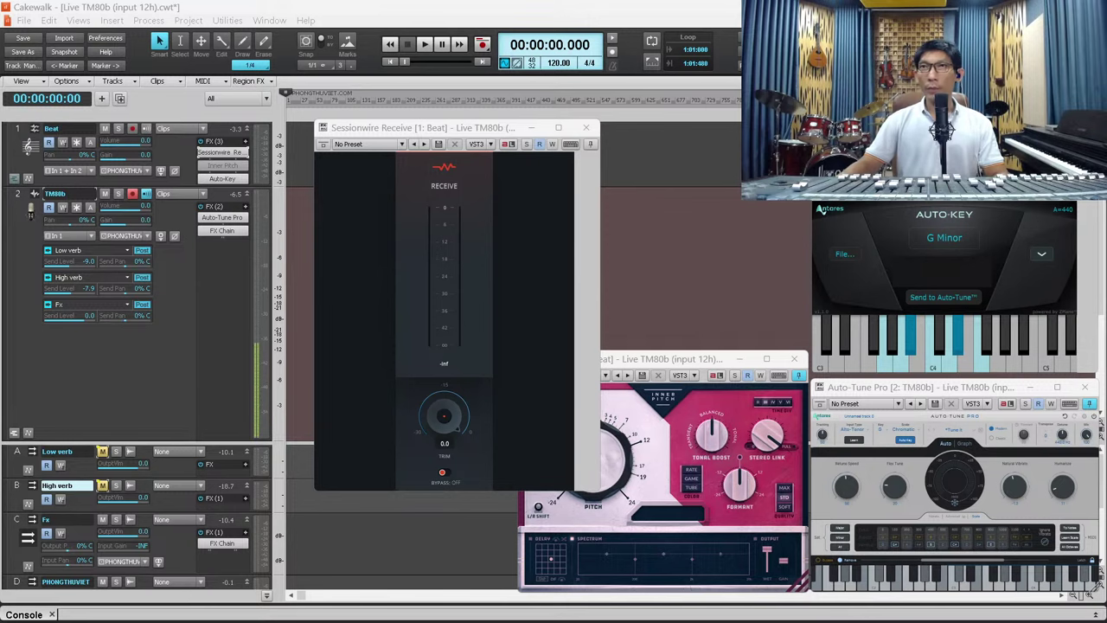
key("alt+Tab")
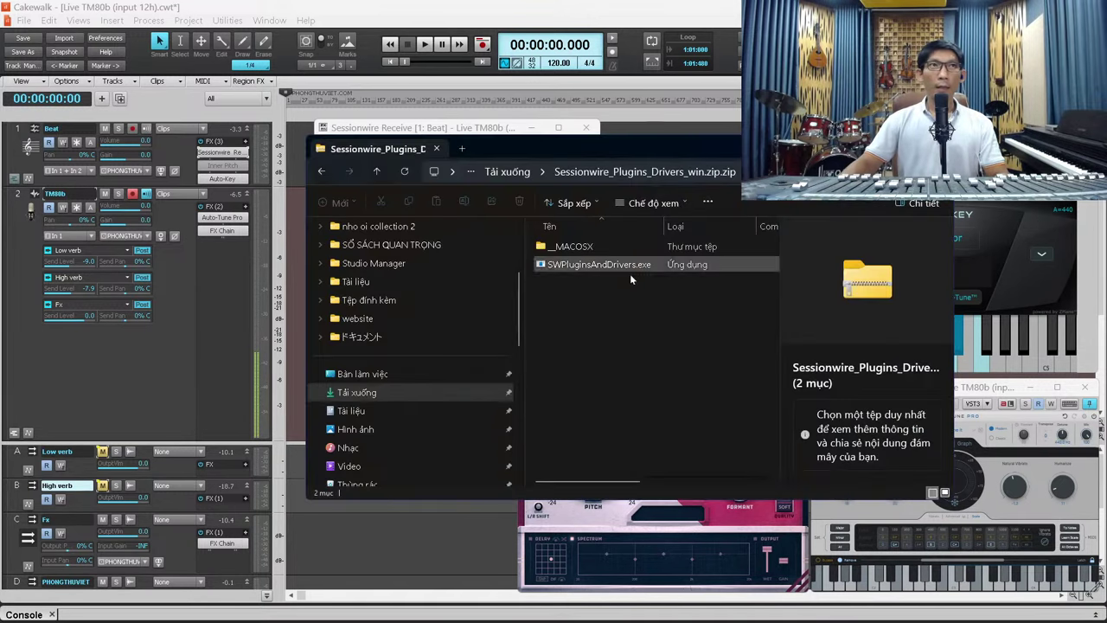
left_click(677, 264)
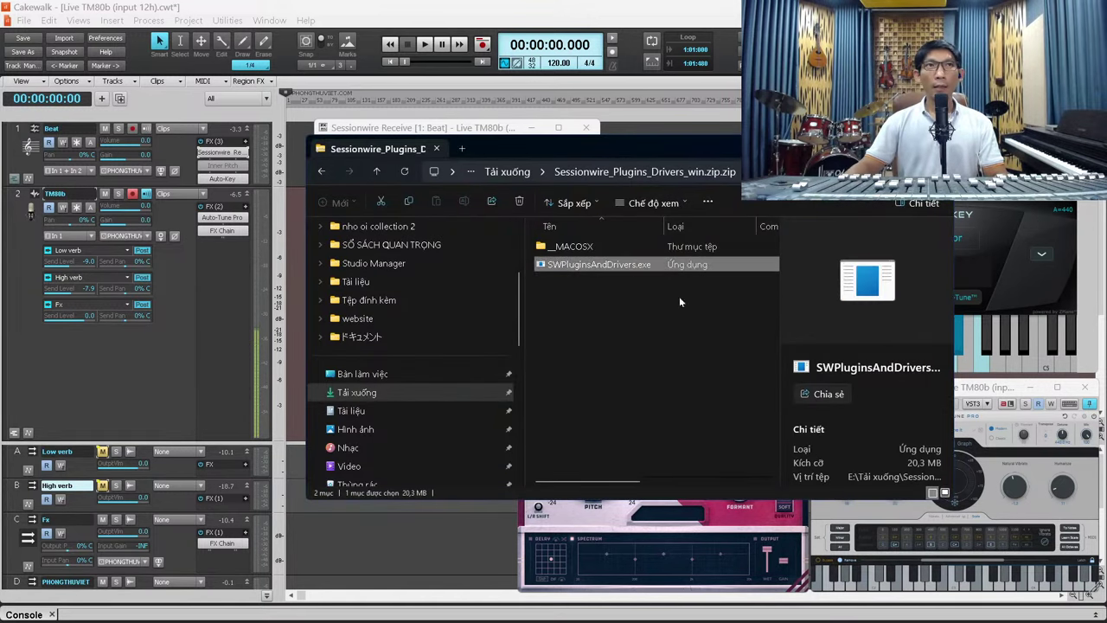
double_click(612, 266)
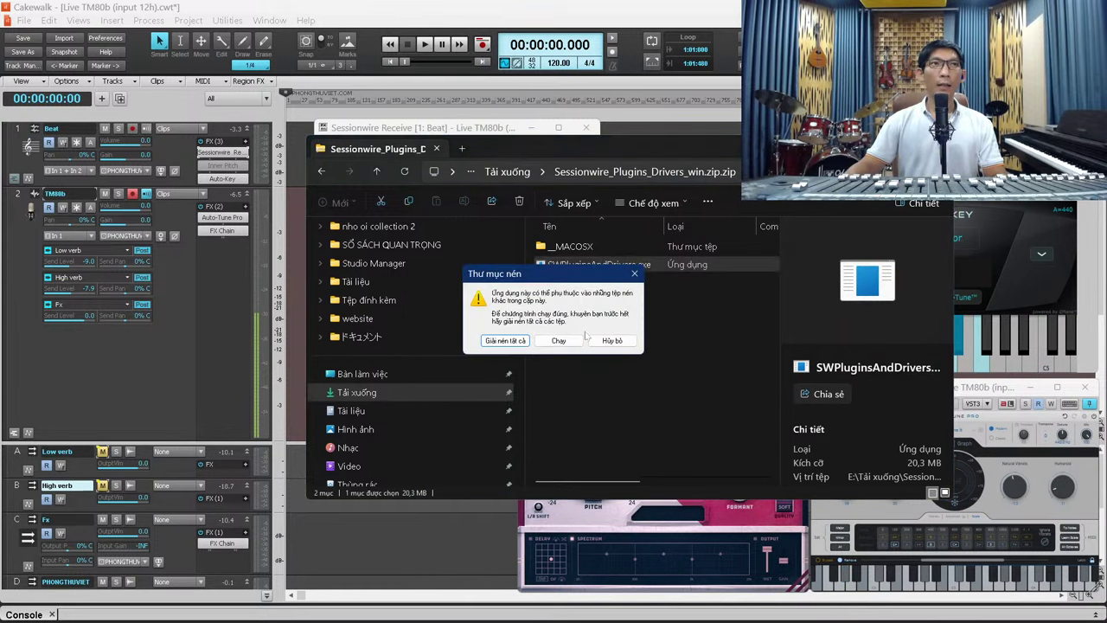
left_click(563, 342)
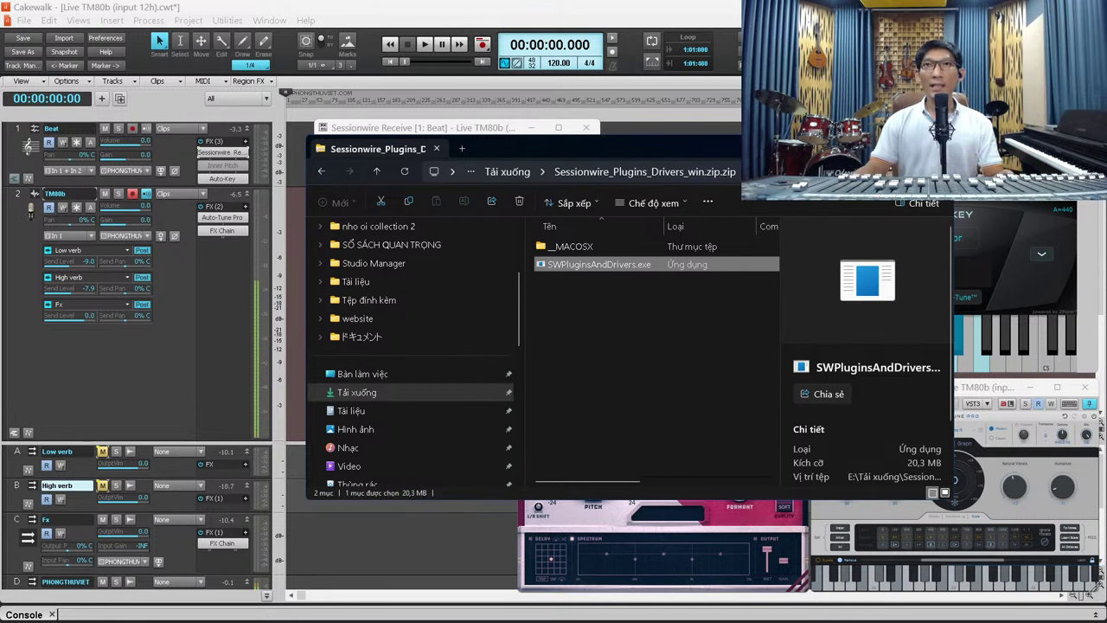
double_click(610, 265)
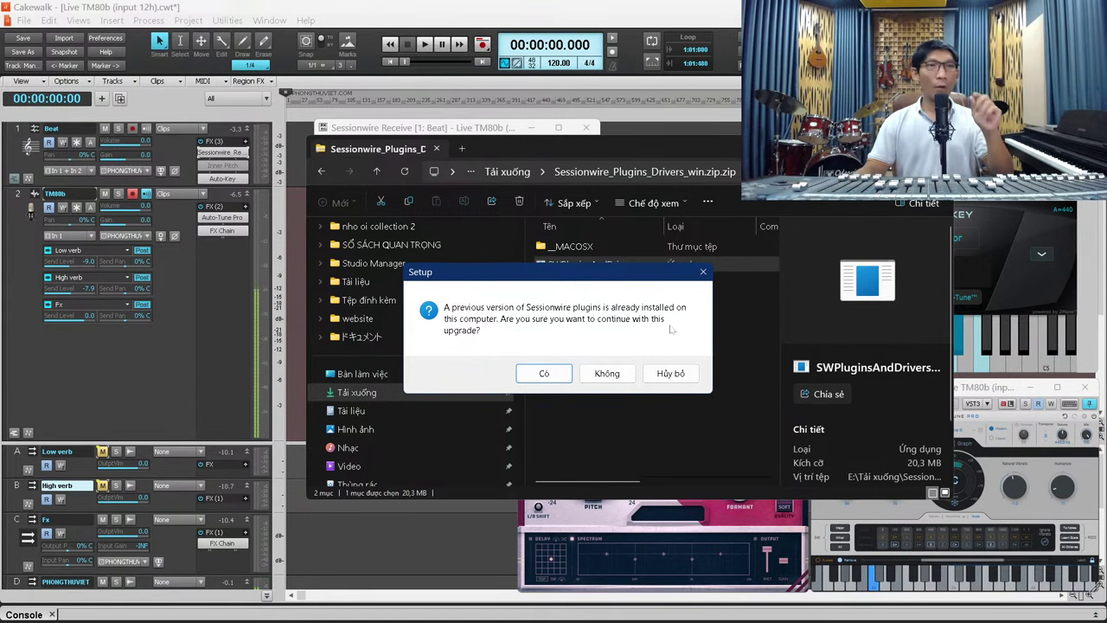
left_click(682, 376)
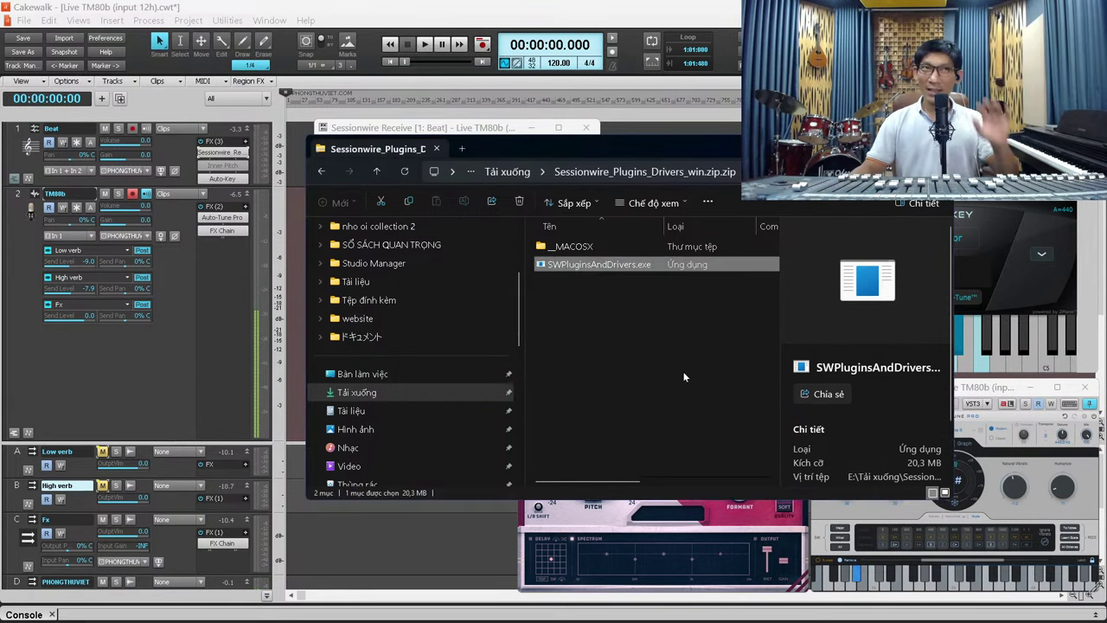
left_click(743, 309)
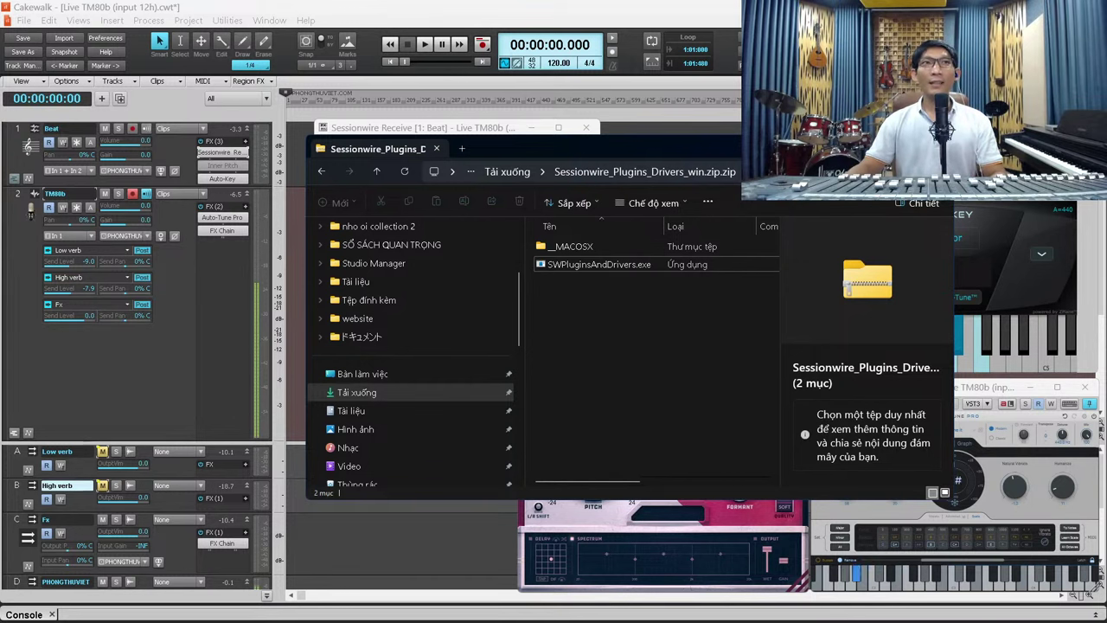
- Return to Cakewalk, select the TM80b track and close the Sessionwire Receive plugin window
key("alt+Tab")
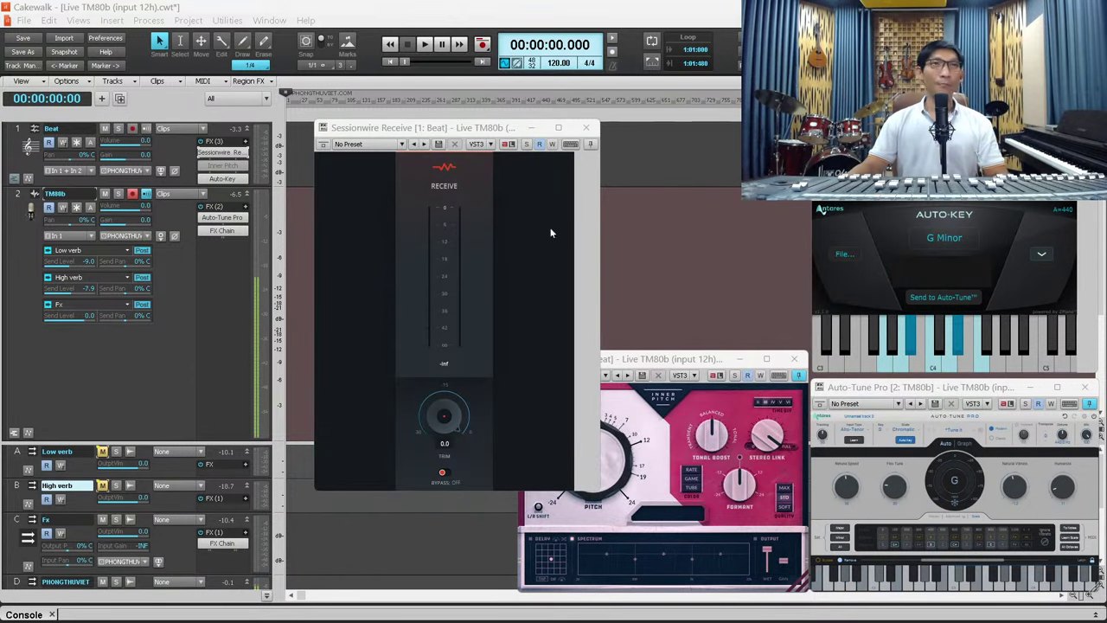
left_click(146, 386)
left_click(585, 127)
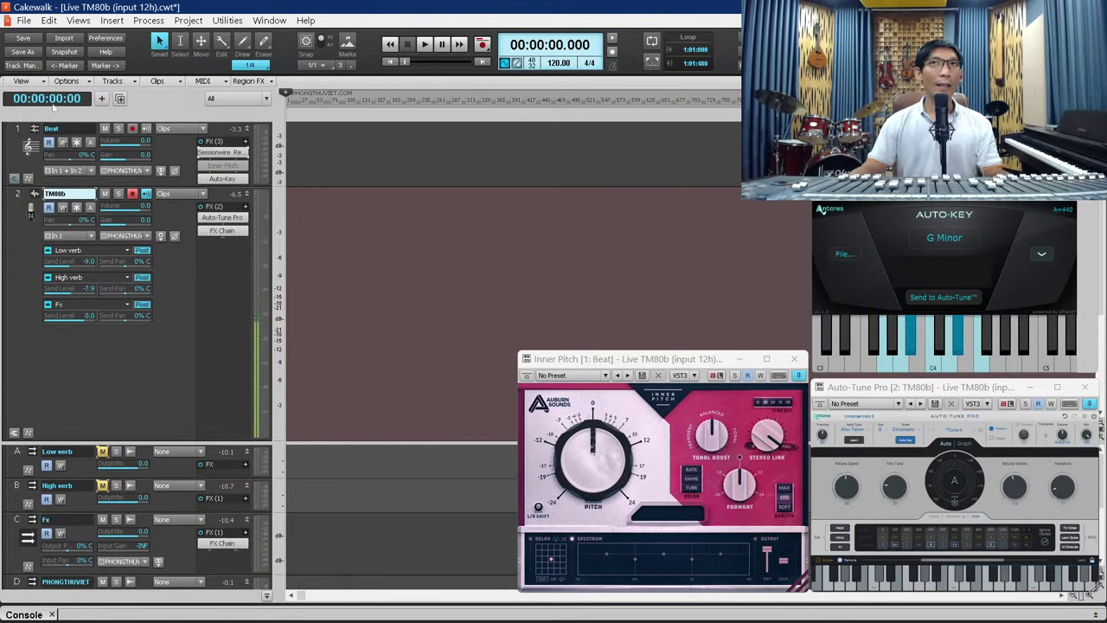
- Check the M-Audio M-Track Solo and Duo ASIO entries among the input and output drivers in the audio device preferences
left_click(48, 20)
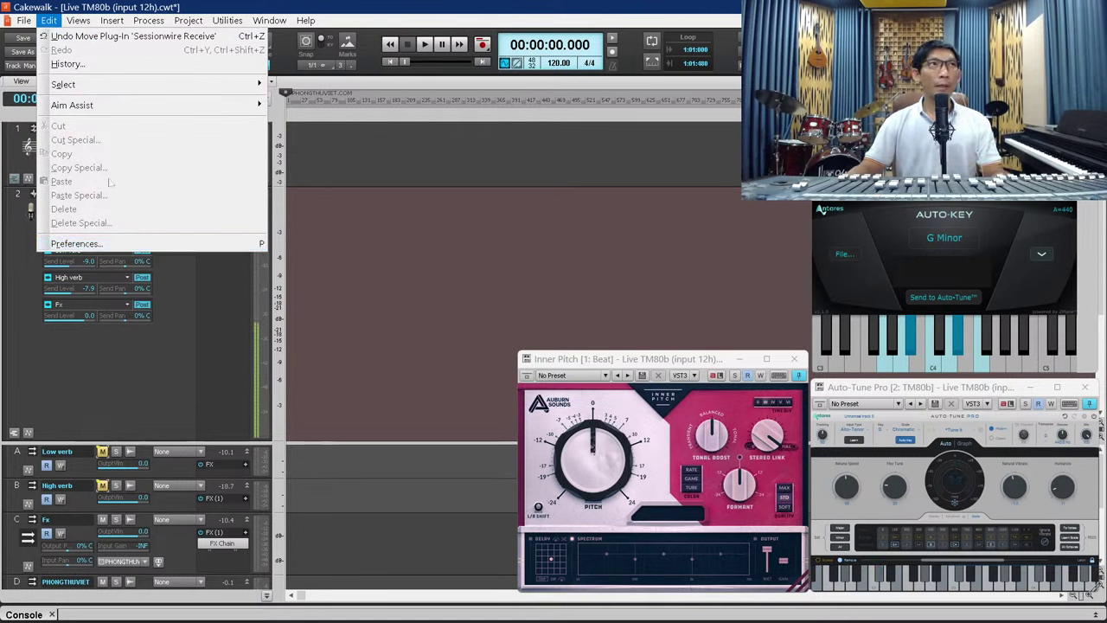
left_click(78, 20)
left_click(48, 19)
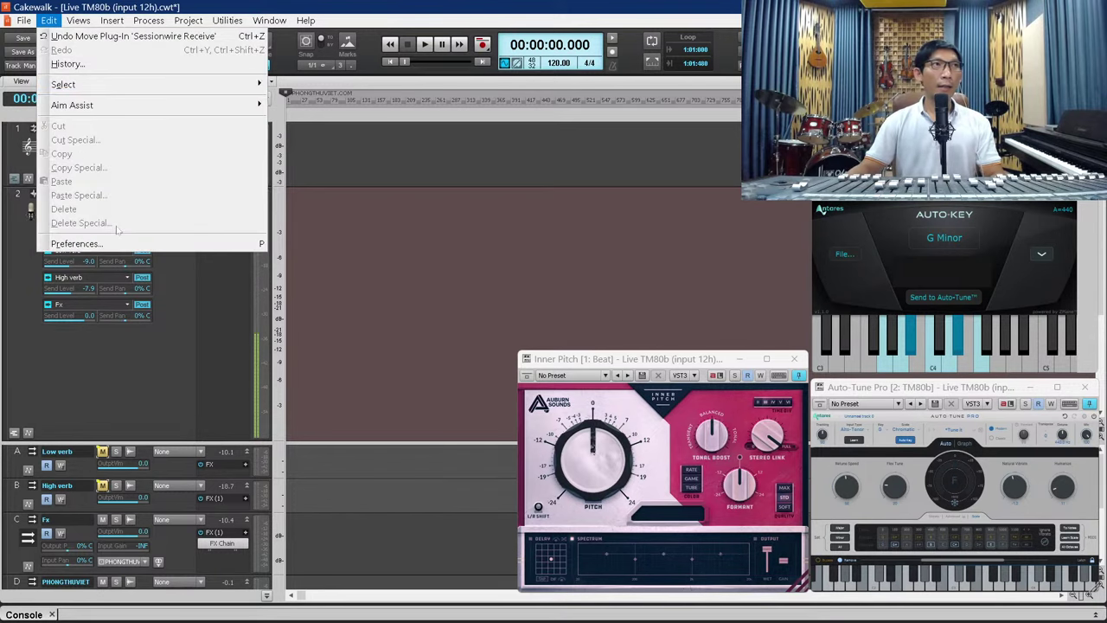
left_click(487, 305)
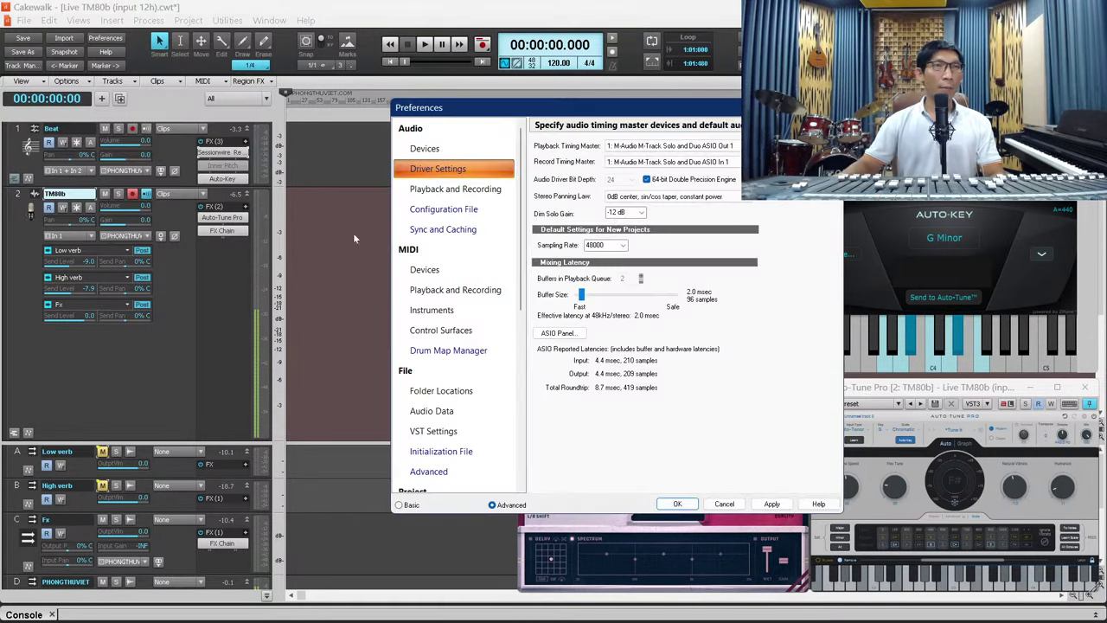
left_click(441, 151)
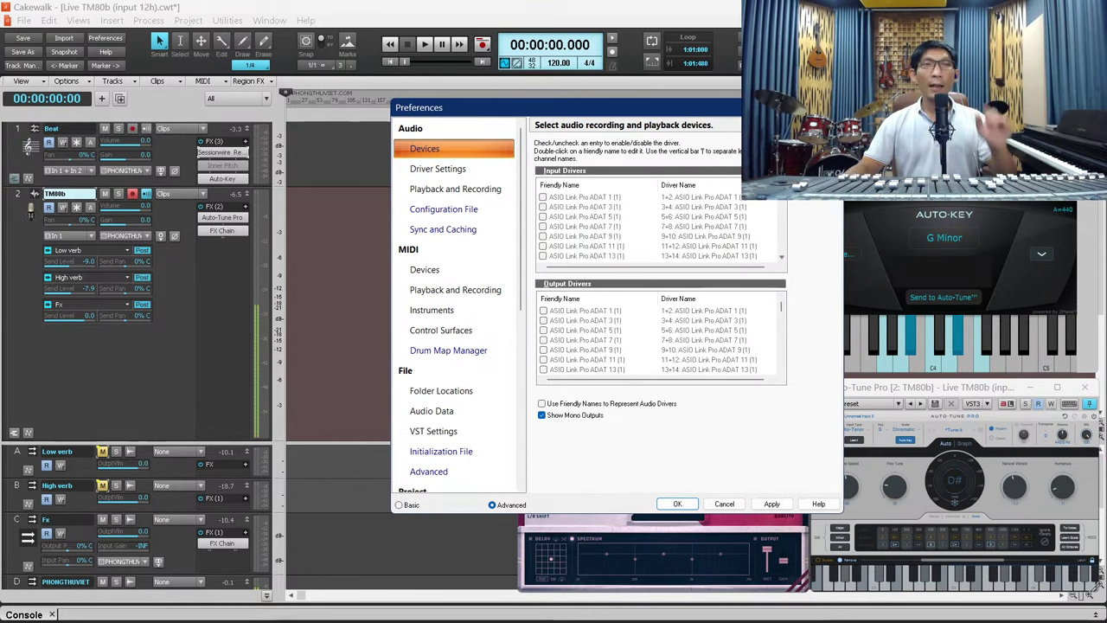
scroll(641, 260, "down", 5)
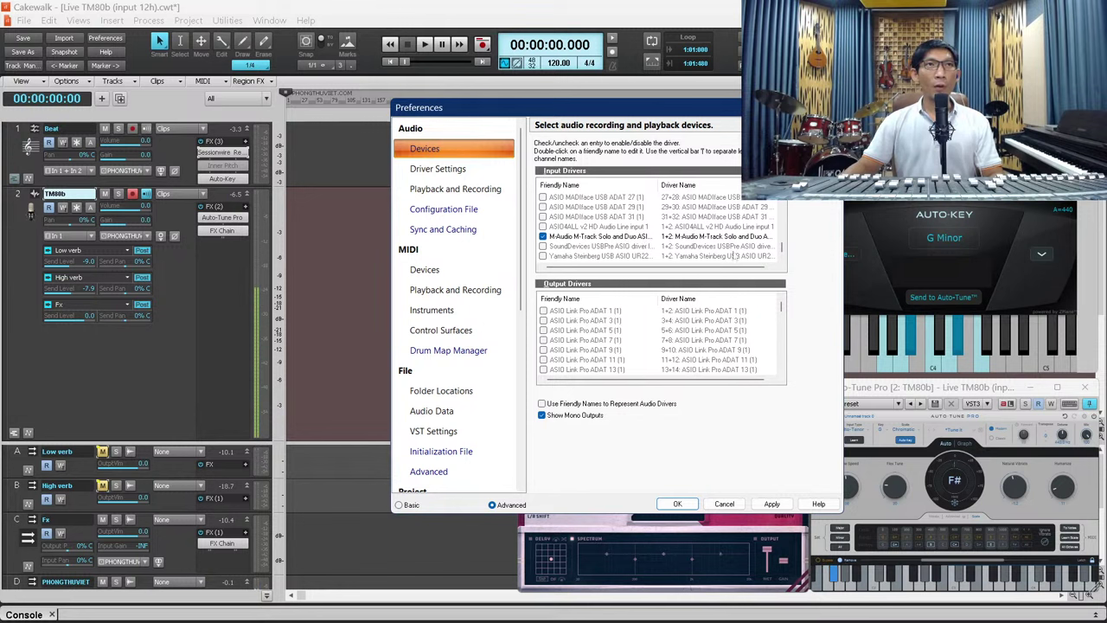
left_click_drag(781, 307, 781, 365)
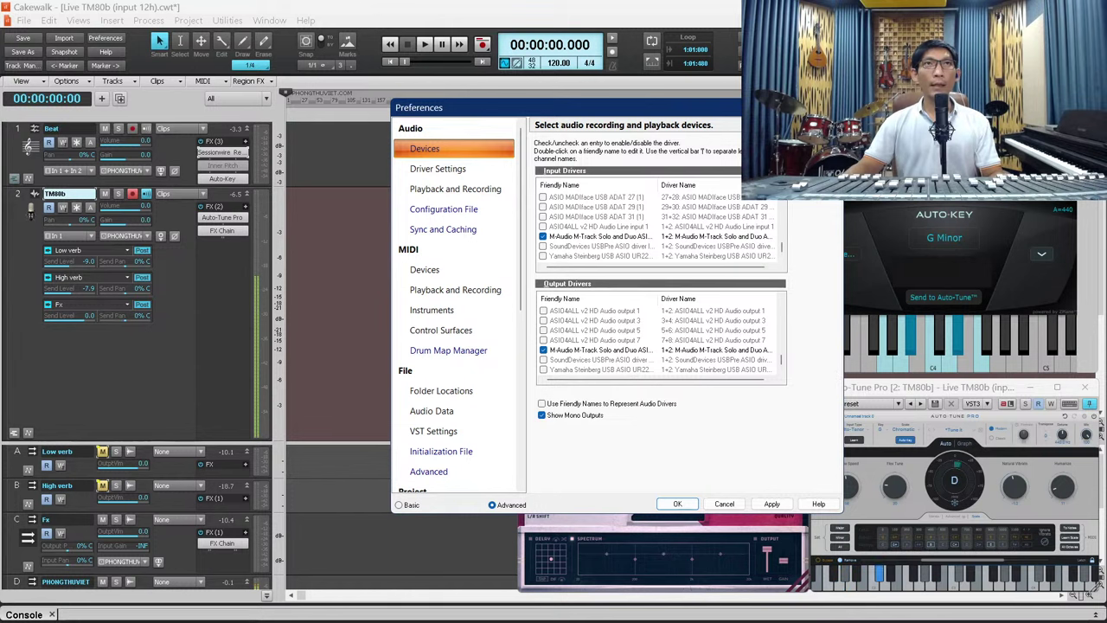
key("Return")
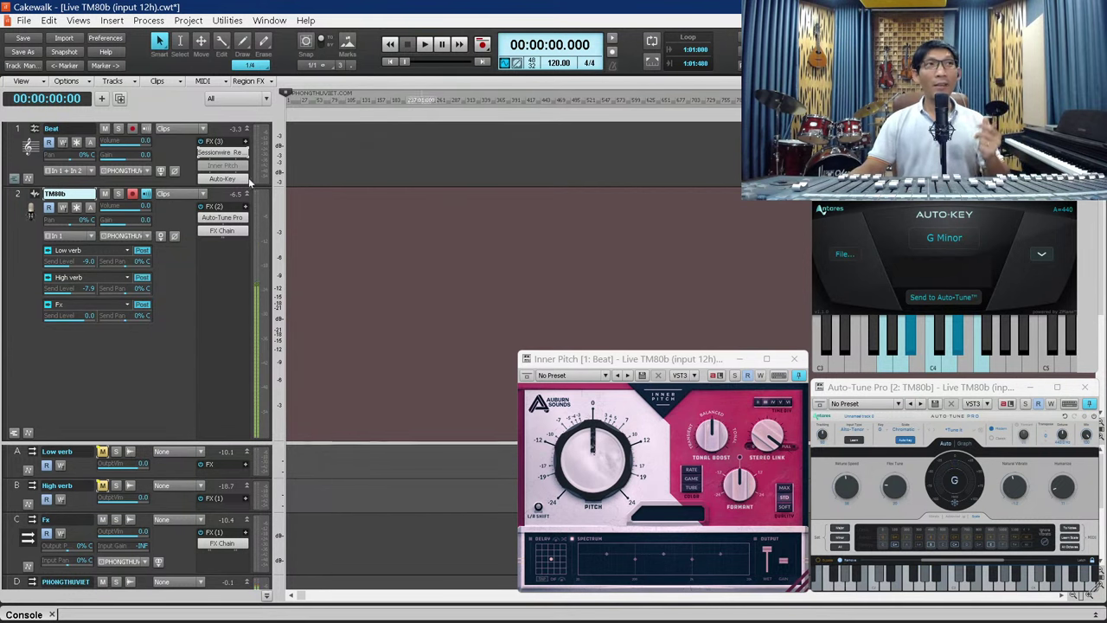
- Make the Beat track taller and look up Sessionwire Receive in the plug-in list of its effects rack
left_click(171, 147)
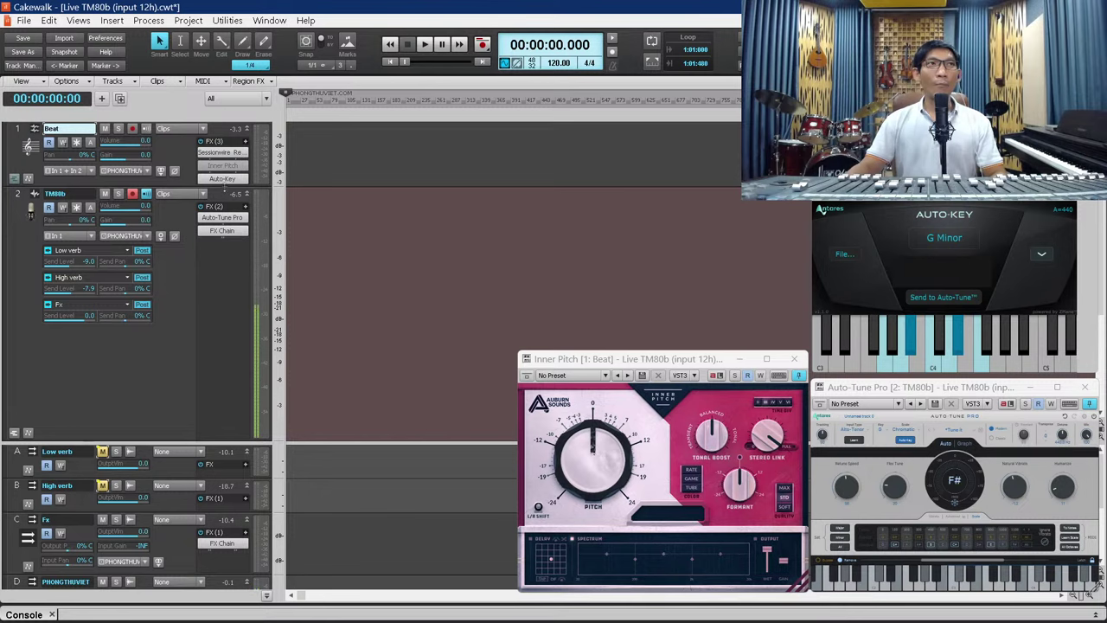
left_click_drag(224, 187, 224, 219)
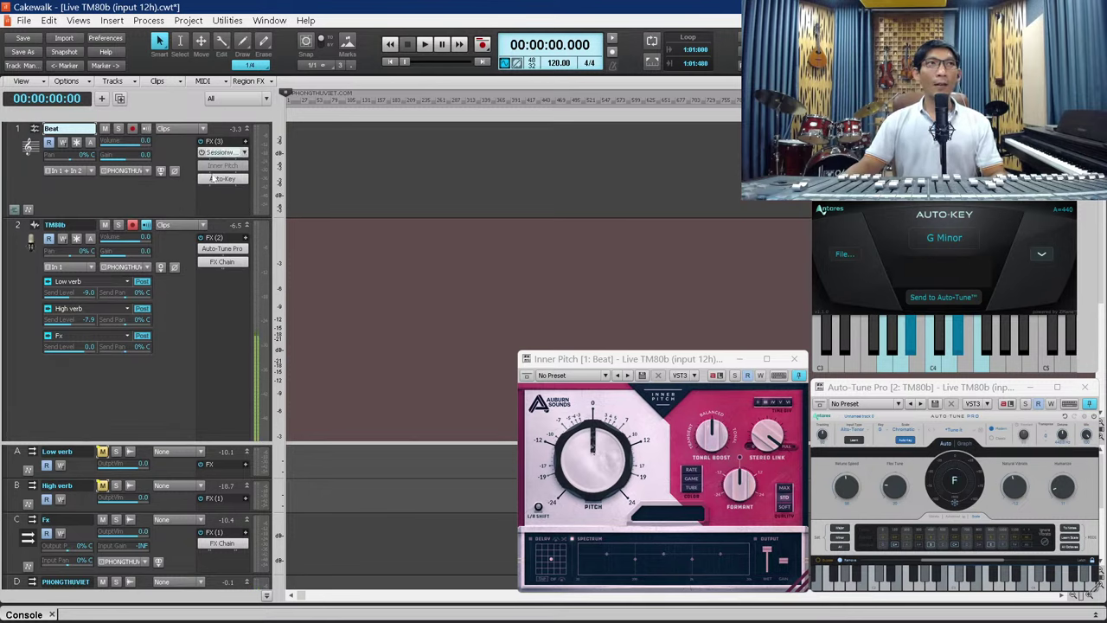
right_click(227, 207)
mouse_move(231, 227)
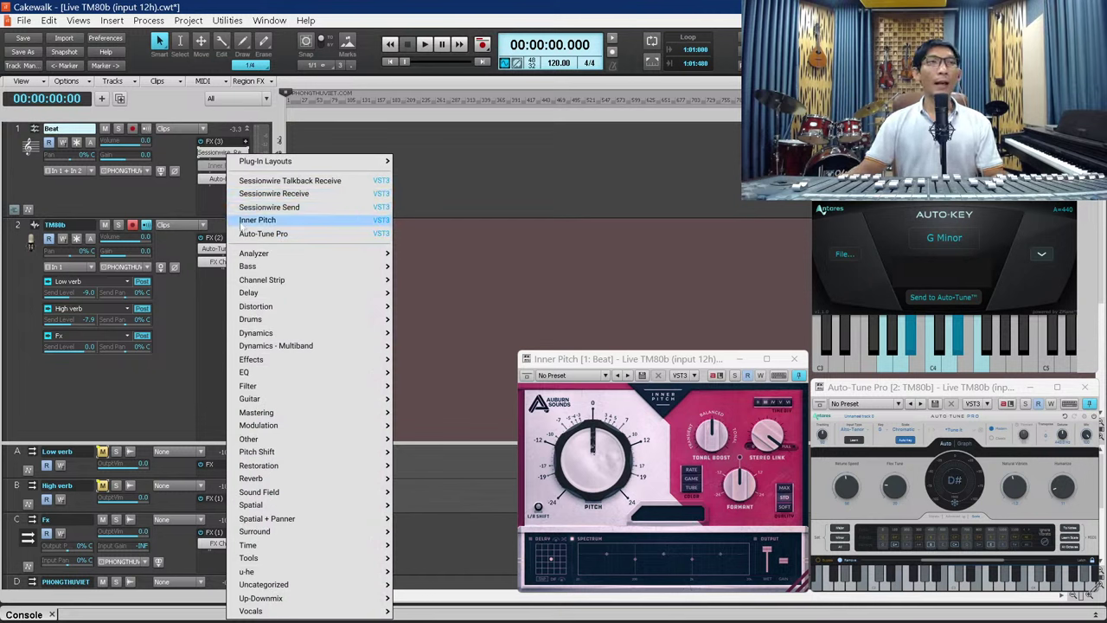
left_click(242, 192)
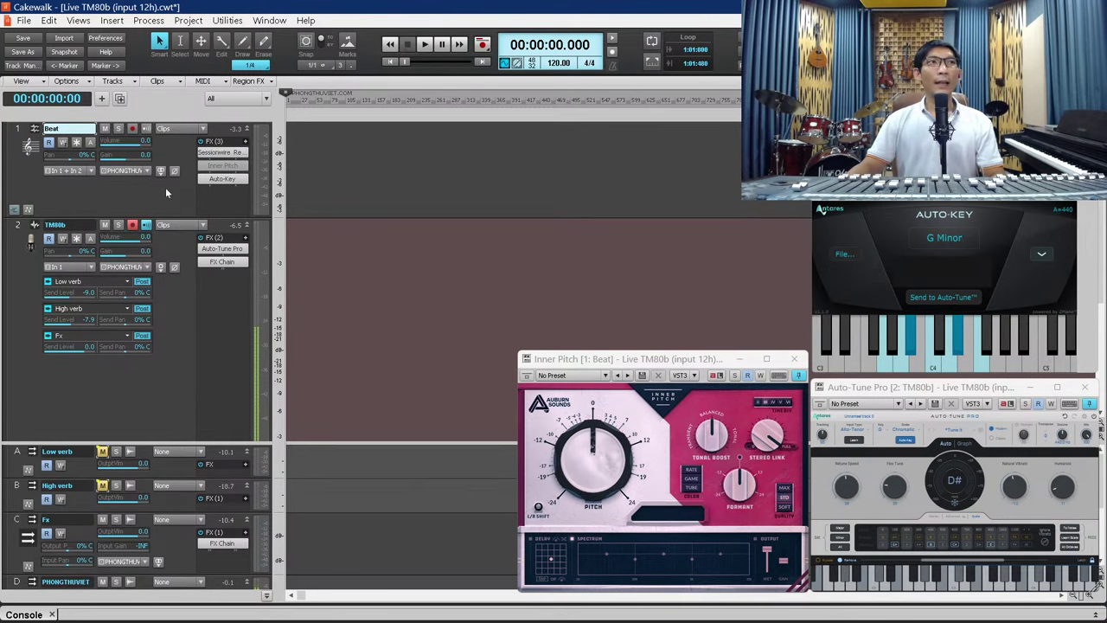
- Look up Sessionwire Send among the audio effects that can be inserted on the PHONGTHUVIET bus, leaving the rack as it is
scroll(136, 399, "down", 1)
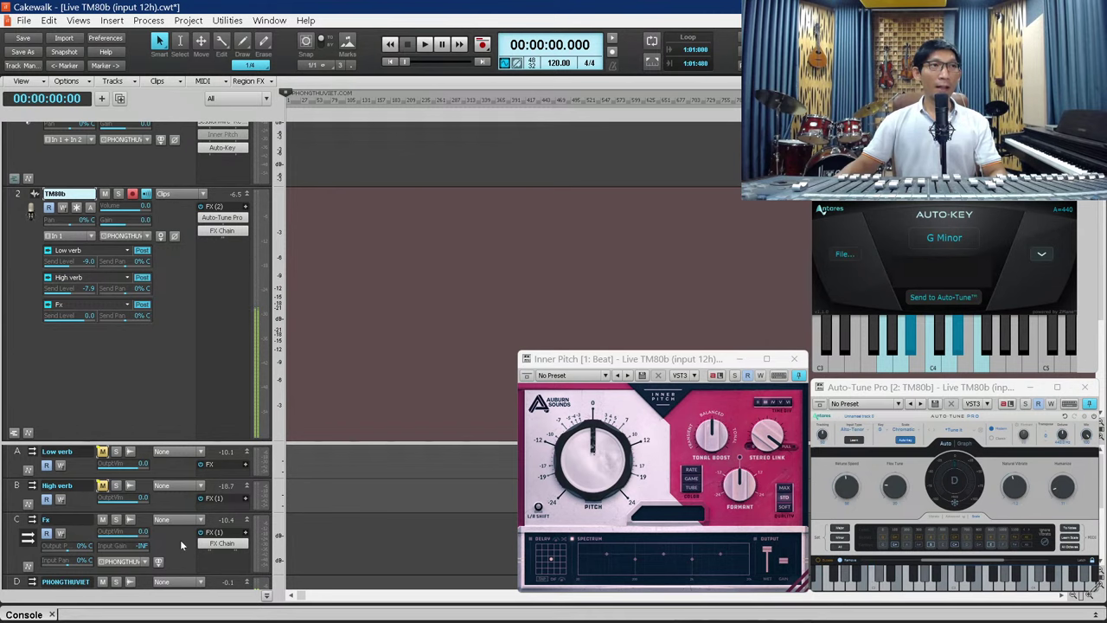
scroll(180, 540, "down", 3)
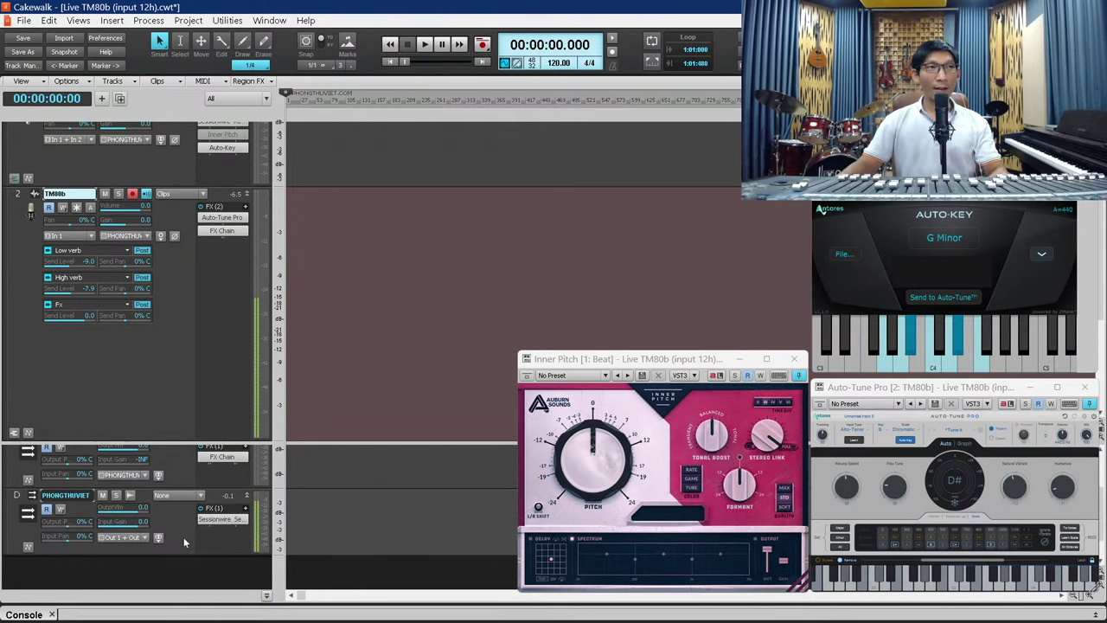
left_click(218, 512)
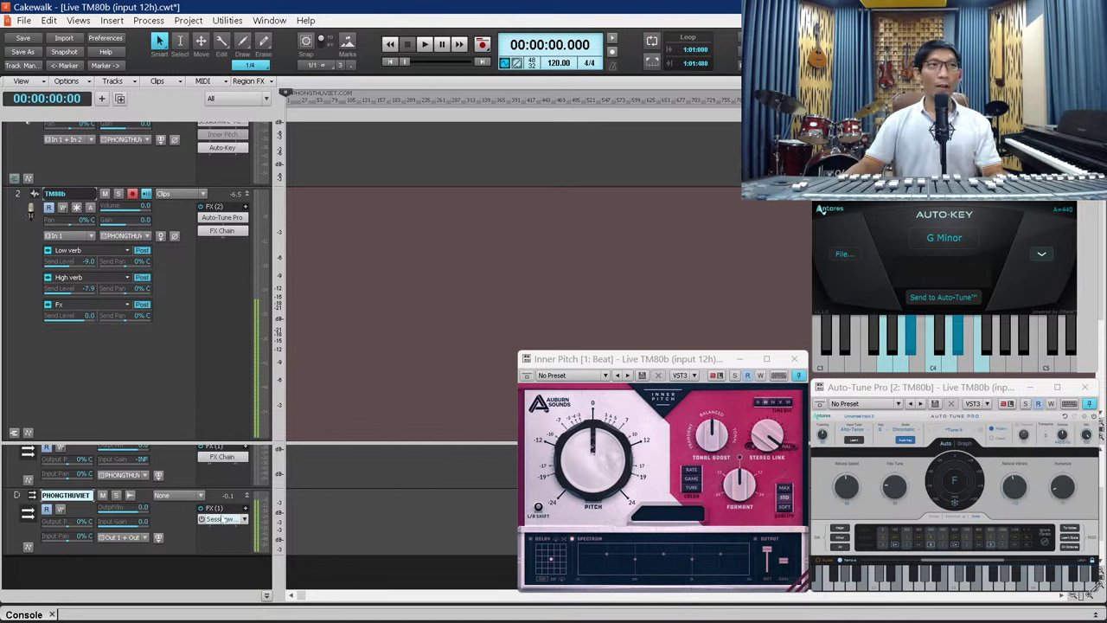
right_click(220, 537)
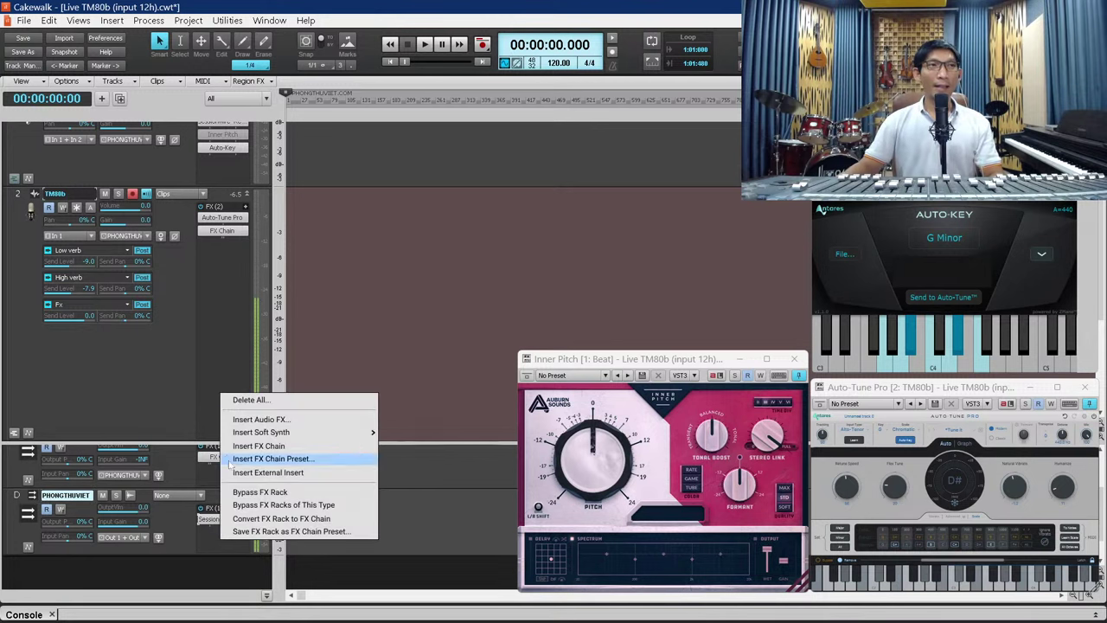
left_click(263, 420)
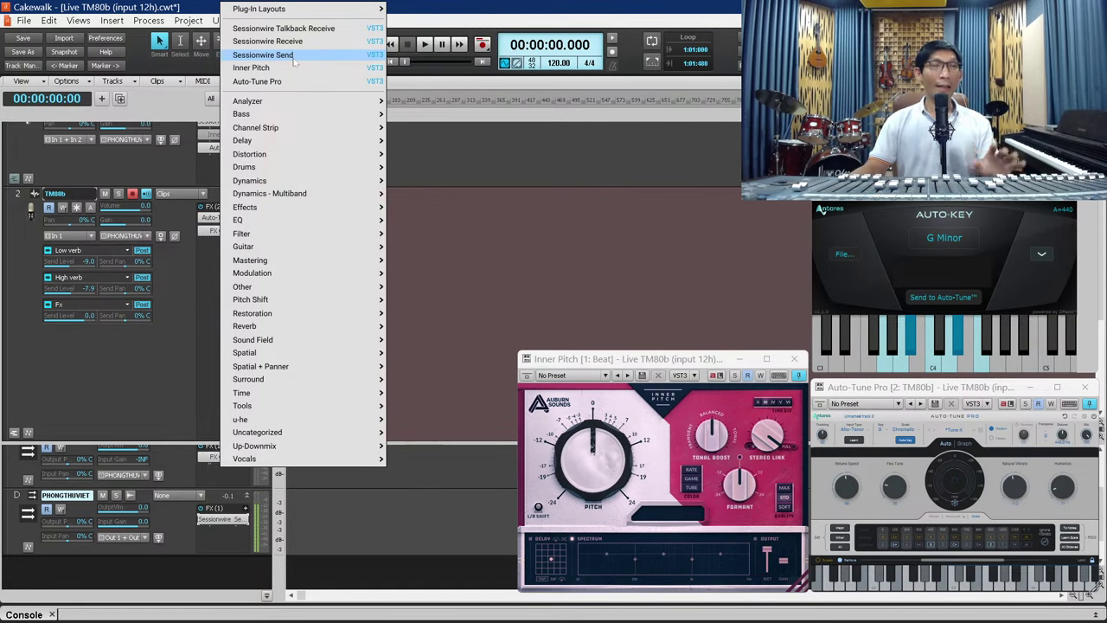
left_click(122, 374)
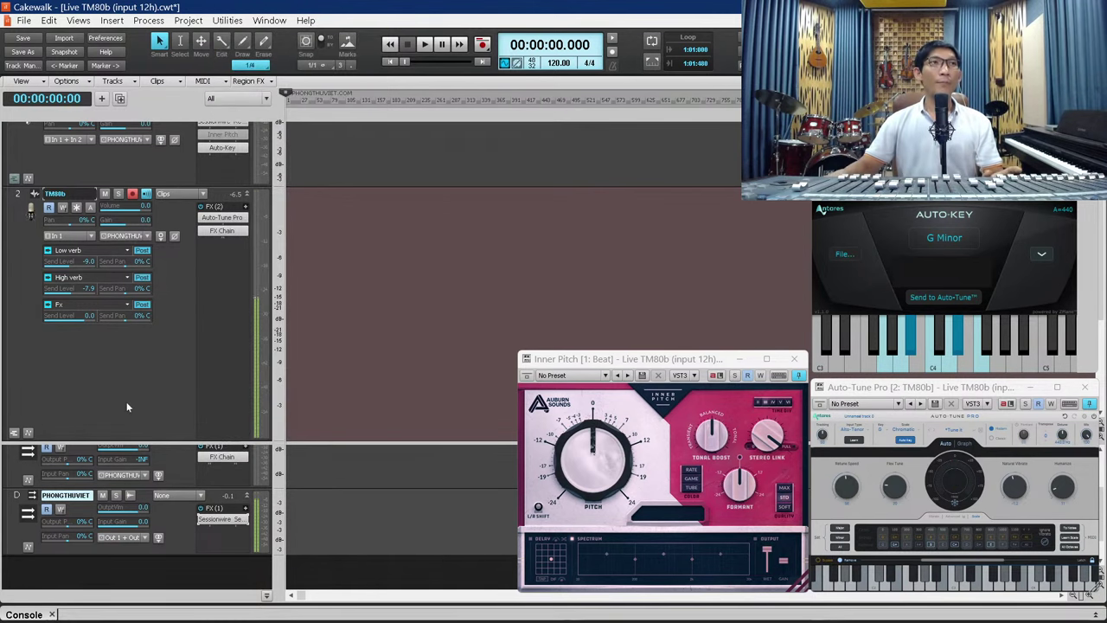
- Set the Beat track's input to None and check the M-Audio input channels offered for the TM80b track
scroll(191, 472, "up", 3)
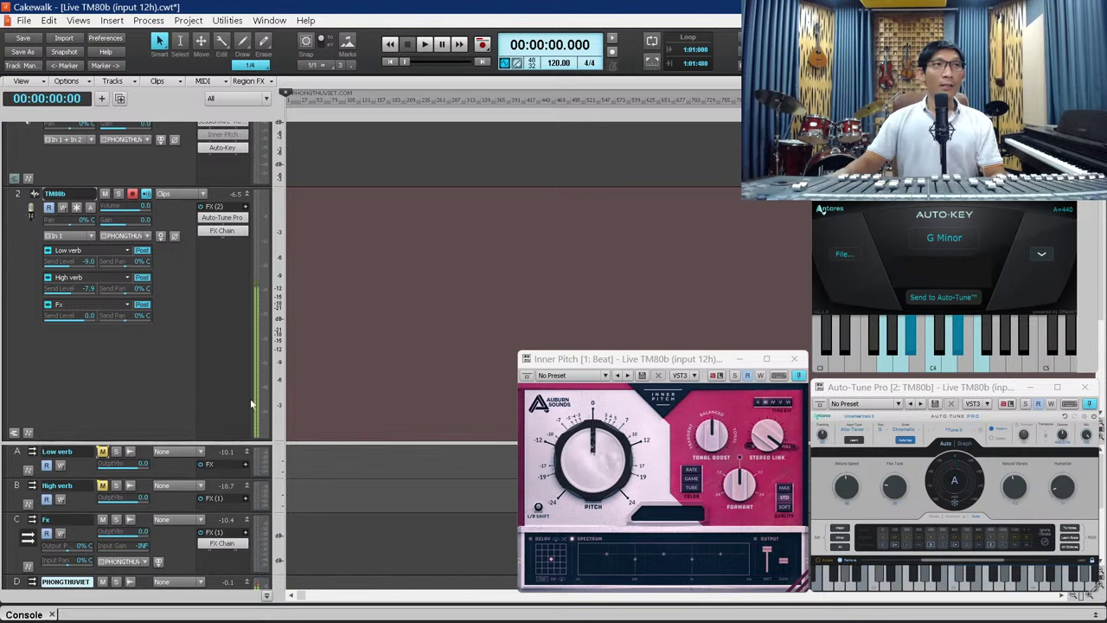
left_click(158, 371)
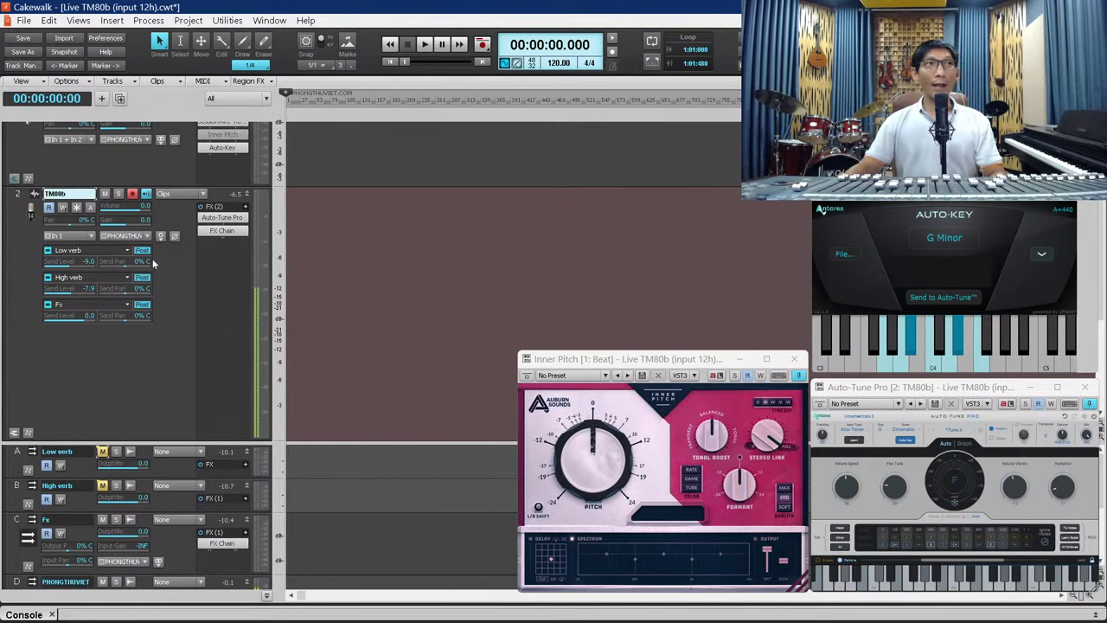
scroll(138, 199, "up", 1)
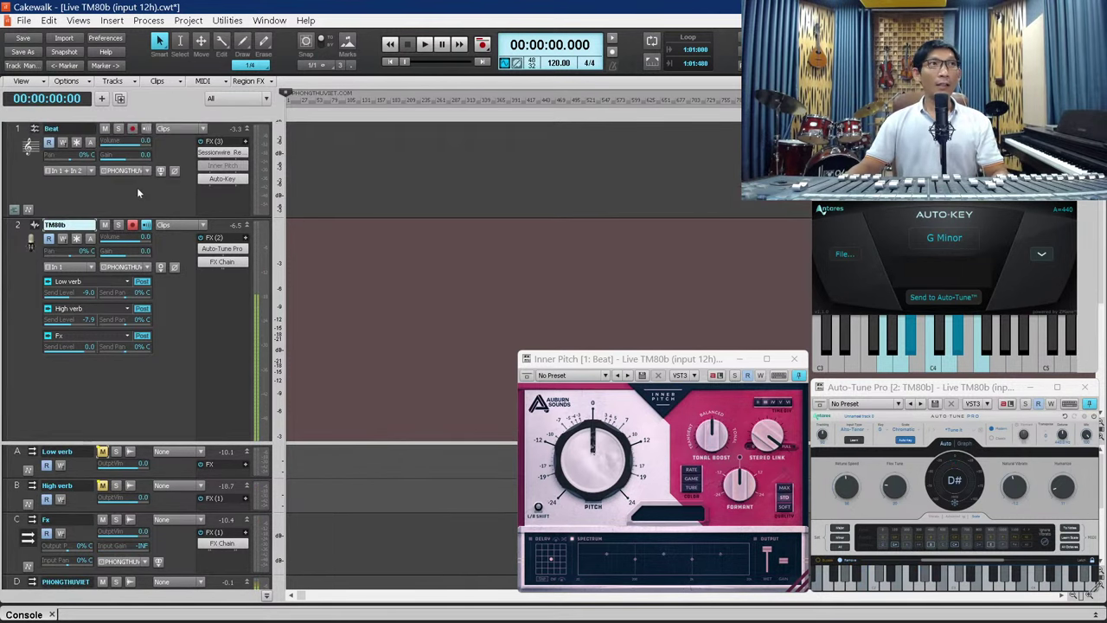
left_click(105, 200)
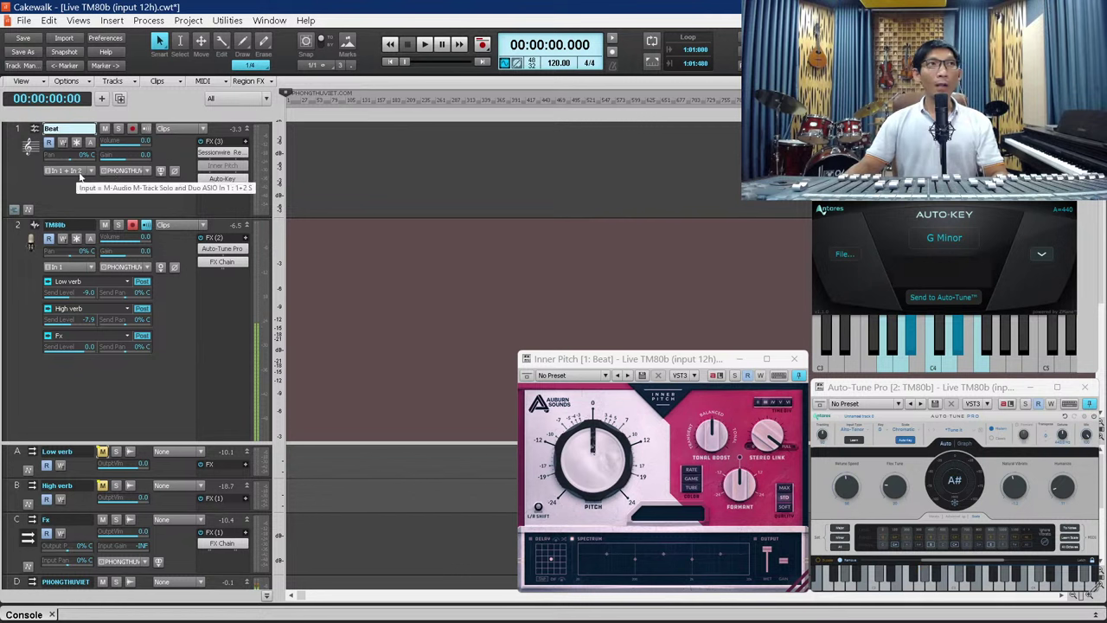
left_click(89, 171)
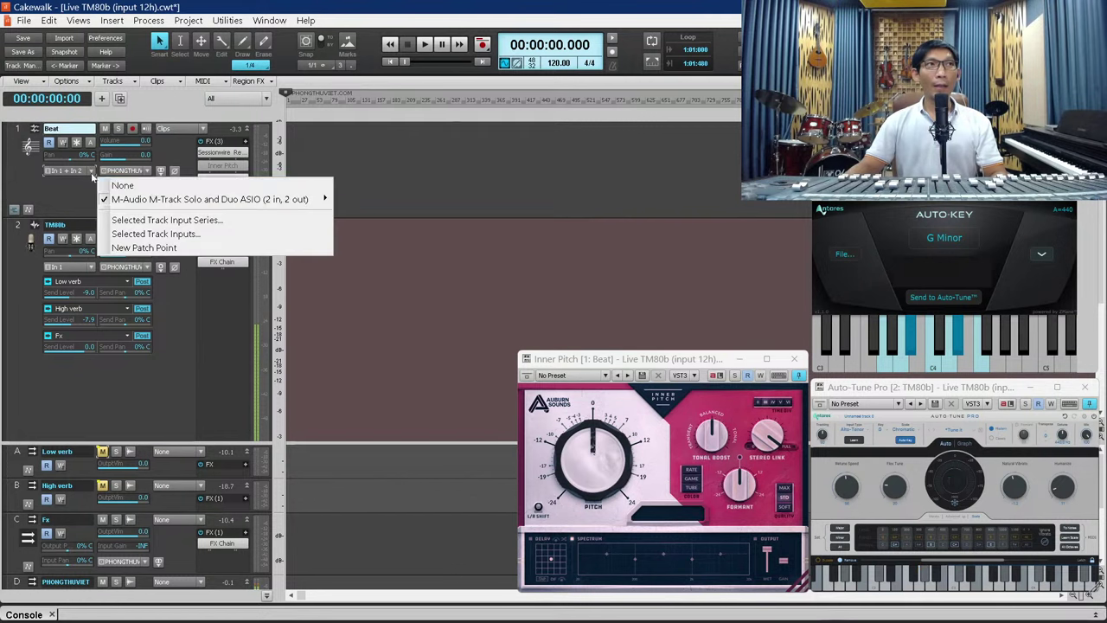
left_click(151, 184)
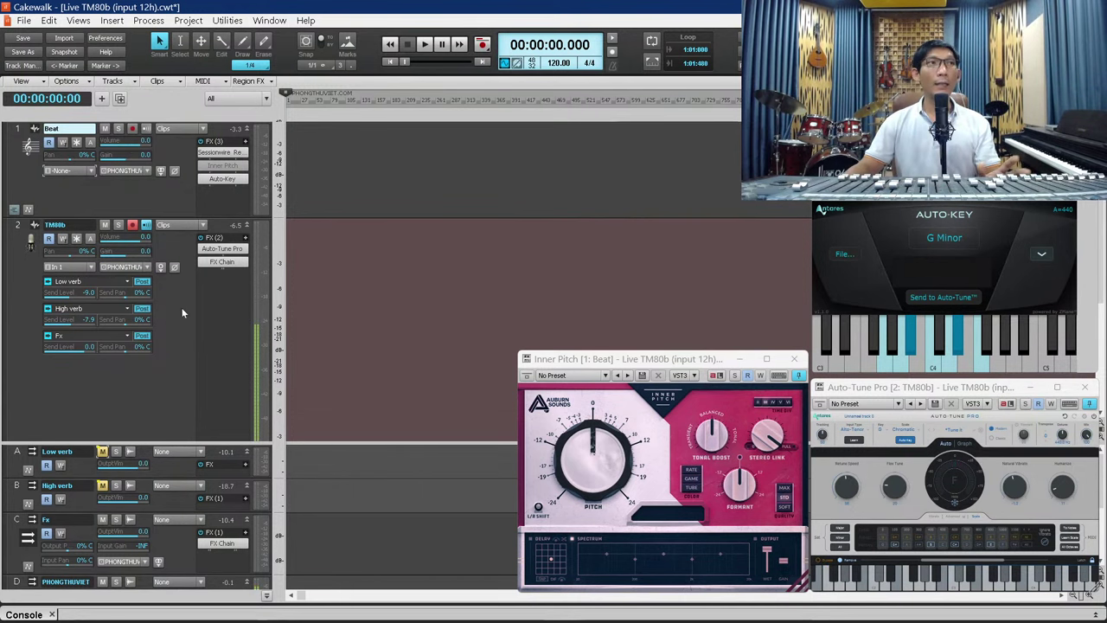
scroll(171, 324, "down", 1)
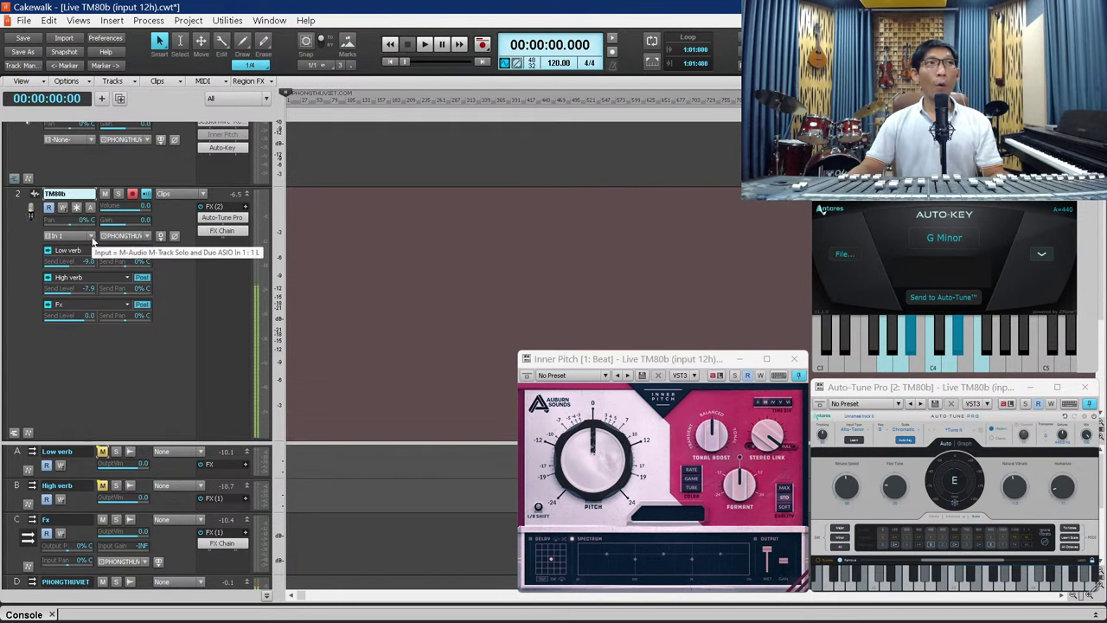
left_click(92, 240)
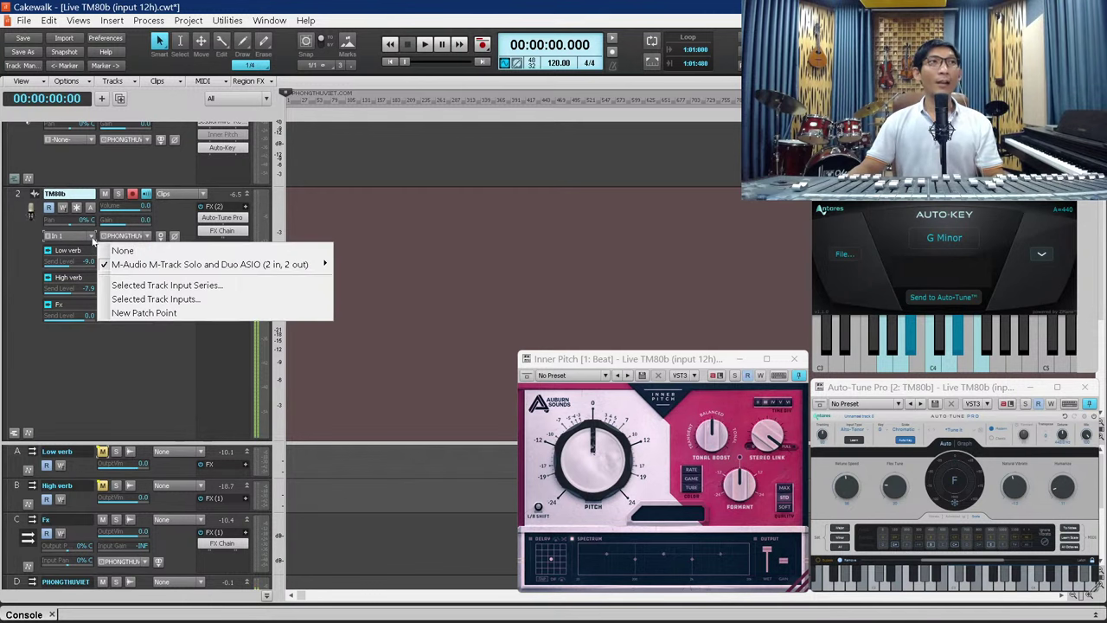
mouse_move(147, 267)
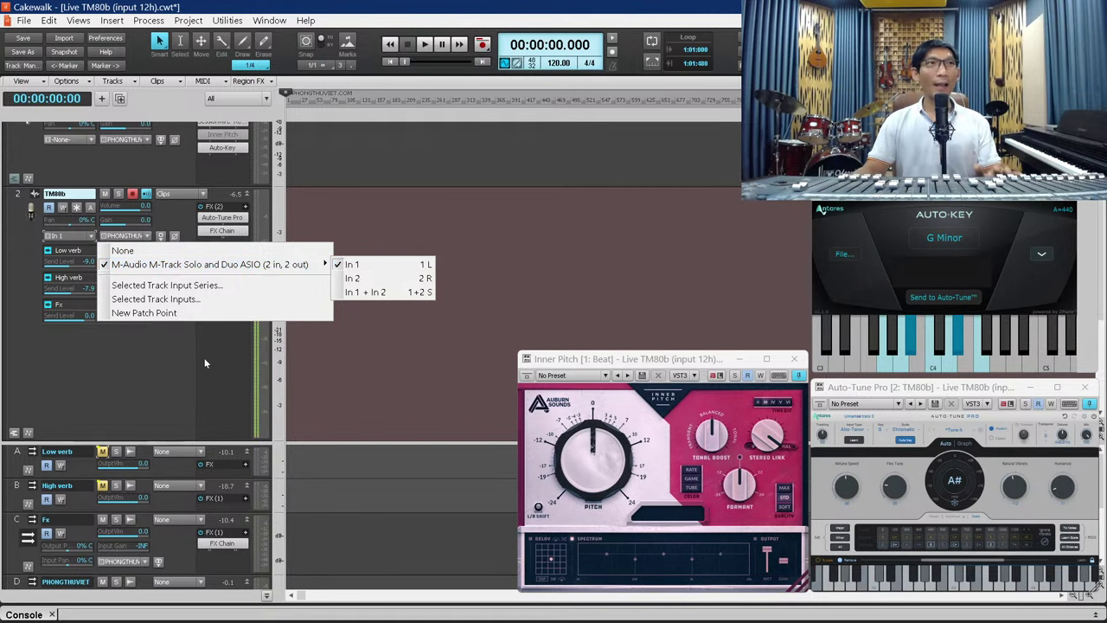
left_click(144, 404)
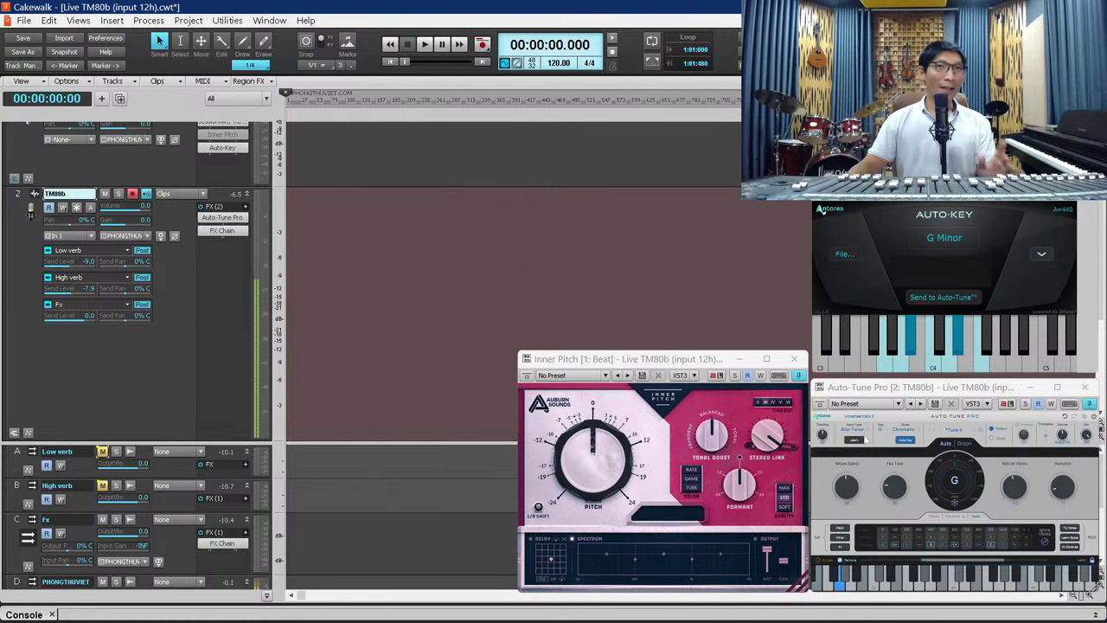
- Set the Windows sound output device to From SW (Sessionwire)
mouse_move(952, 617)
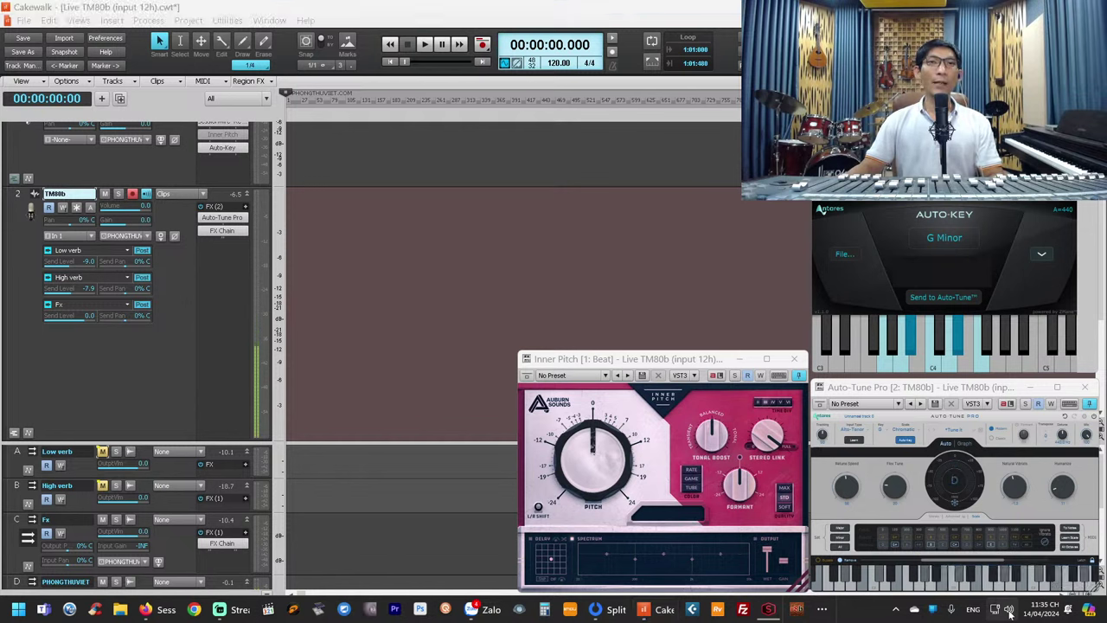
left_click(1008, 609)
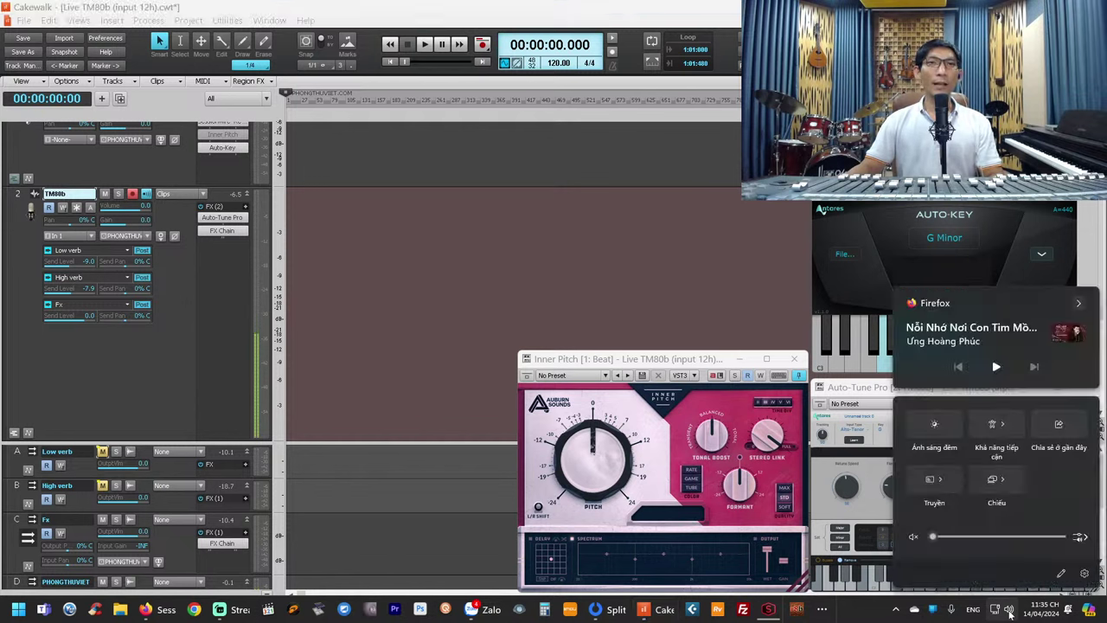
left_click(1080, 538)
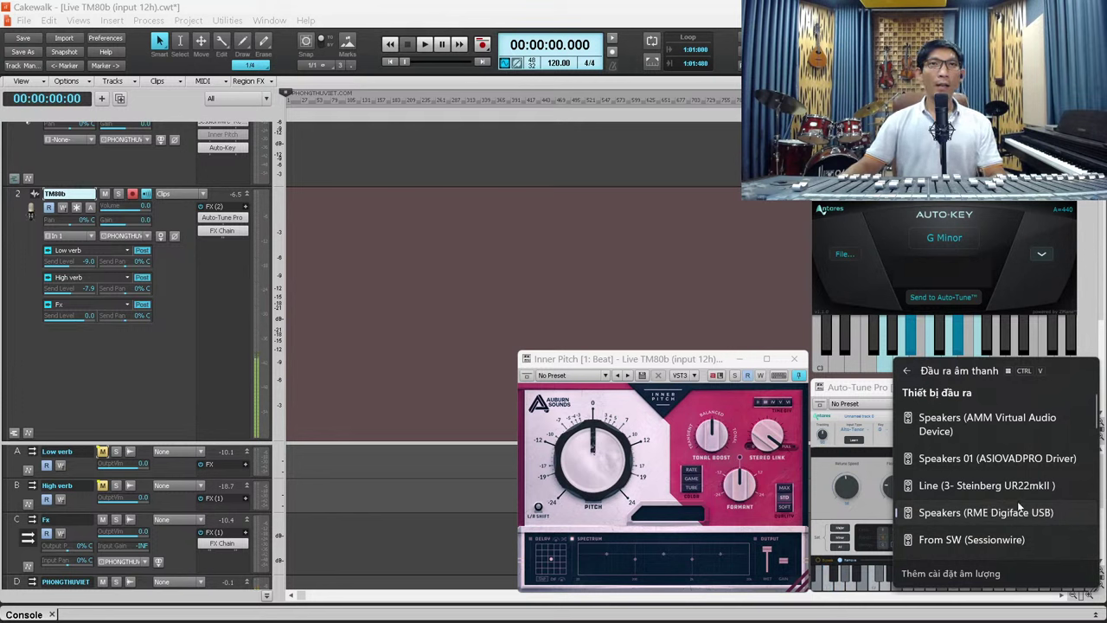
left_click(965, 540)
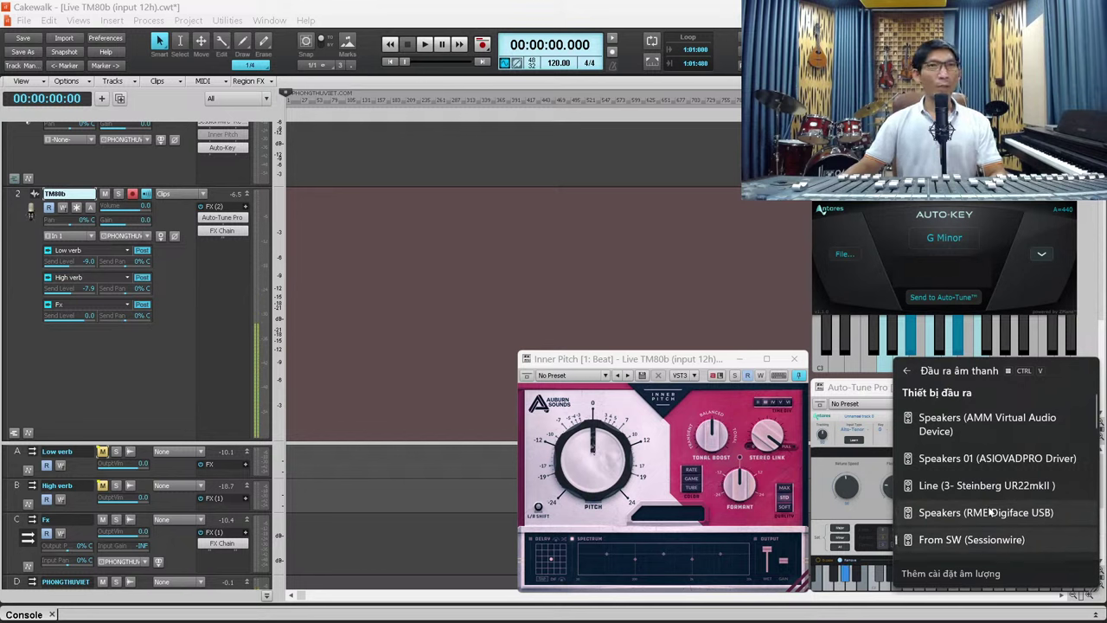
left_click(178, 389)
- Switch to Firefox and bring up the YouTube karaoke video Nỗi Nhớ Nơi Con Tim Mồ Côi
mouse_move(347, 610)
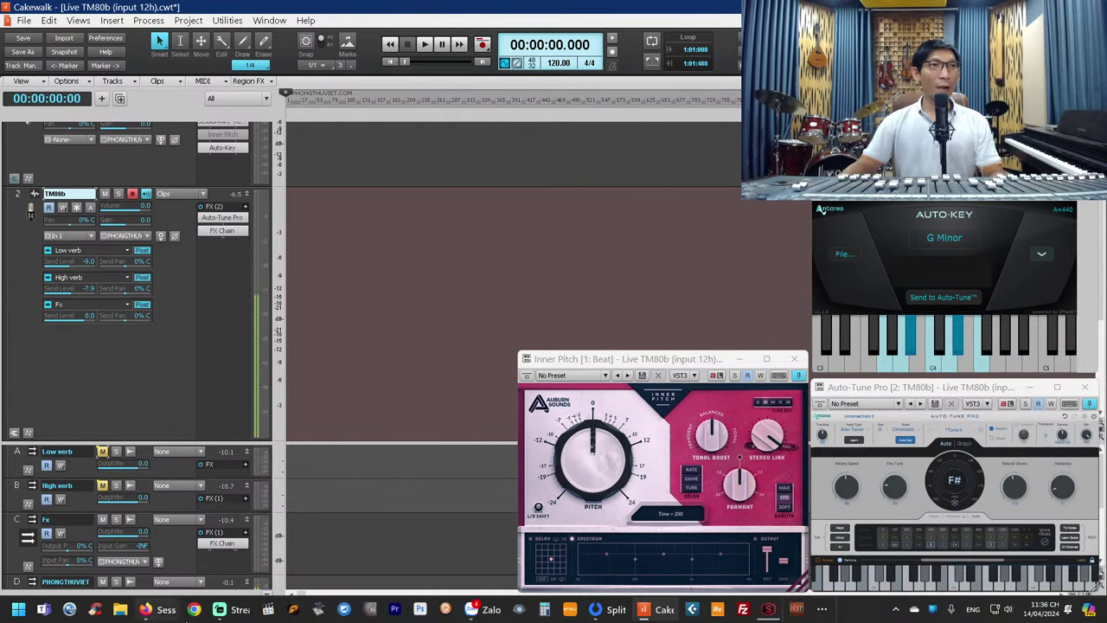
mouse_move(151, 613)
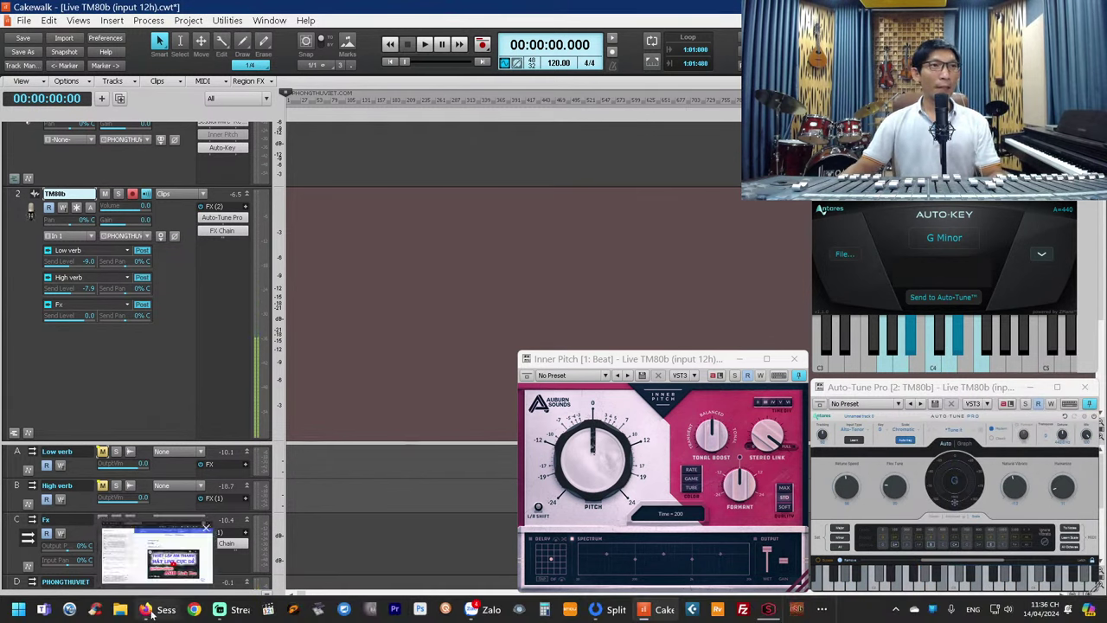
left_click(138, 557)
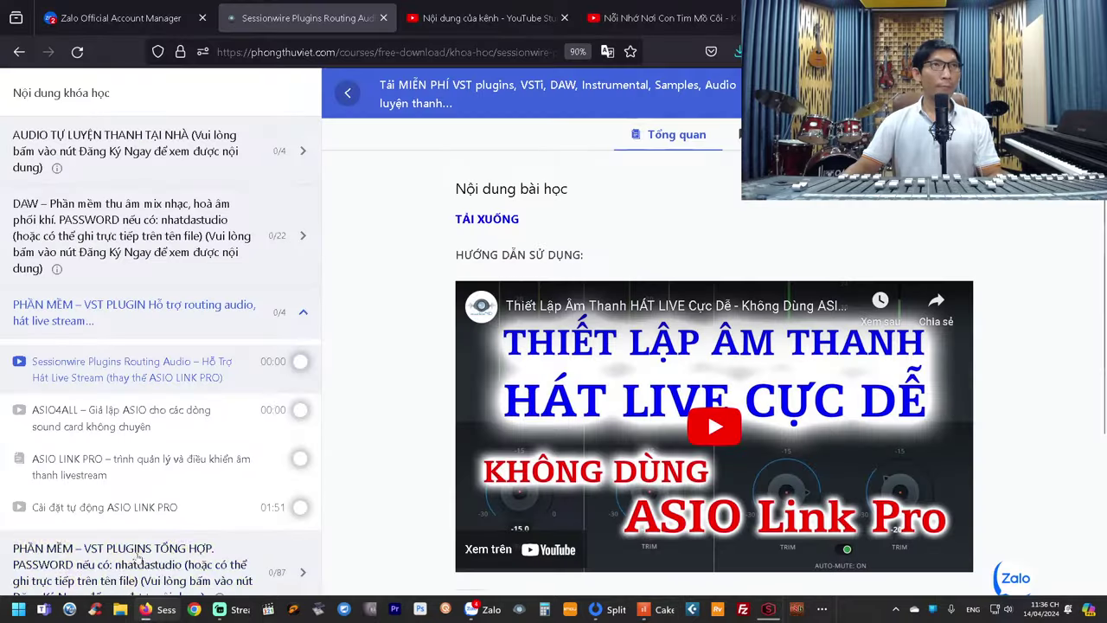
left_click(693, 26)
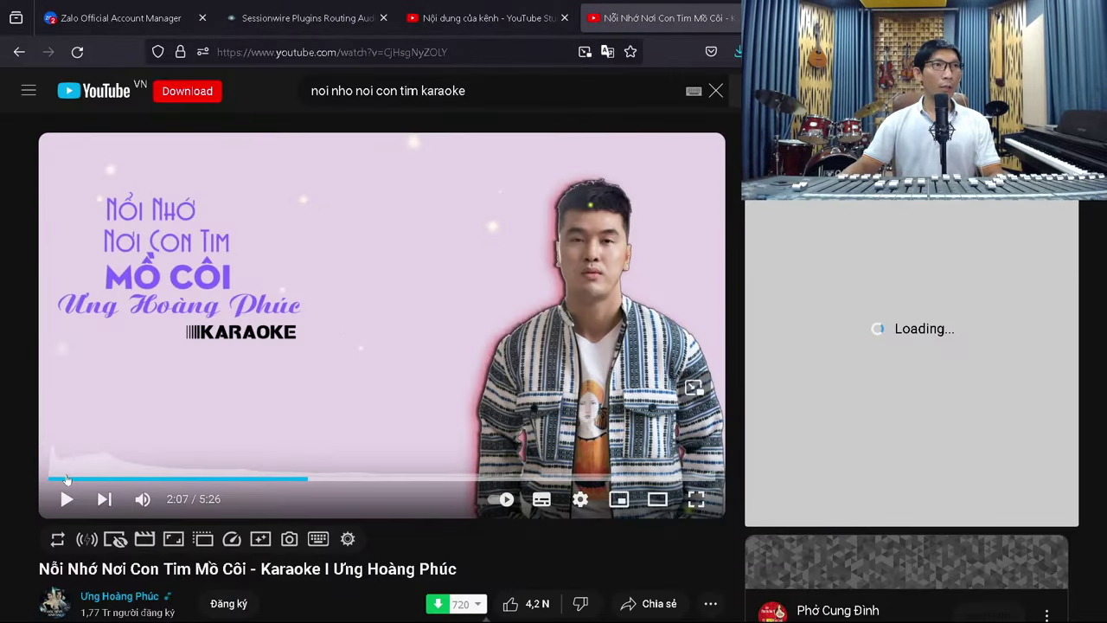
- Move the YouTube karaoke video back to near its beginning and play it as the beat source
left_click_drag(62, 478, 62, 478)
left_click(67, 499)
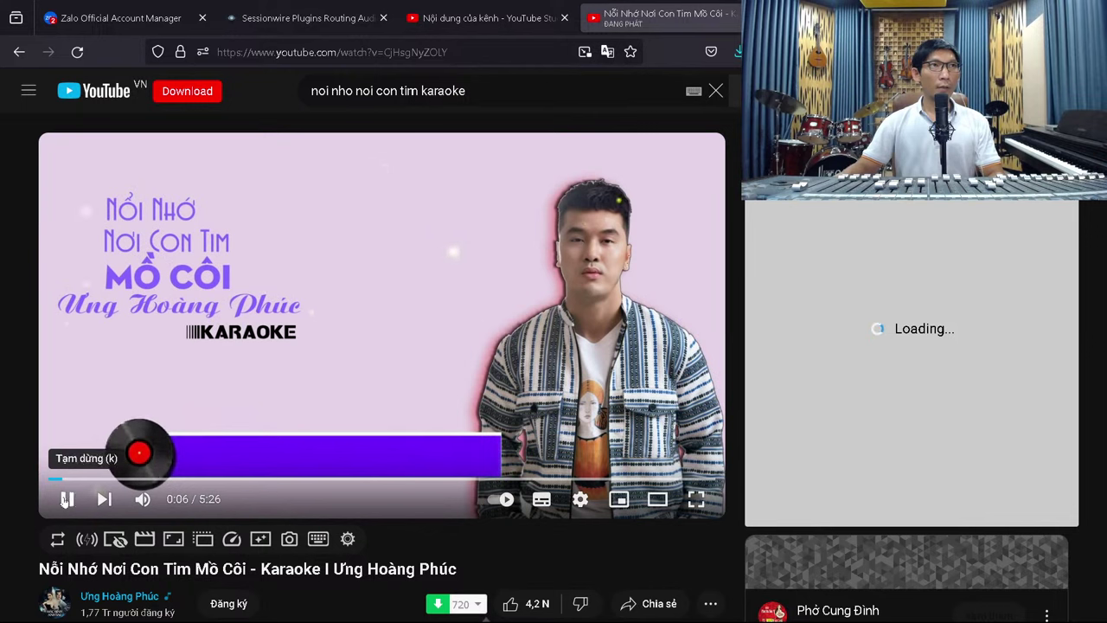
left_click(385, 305)
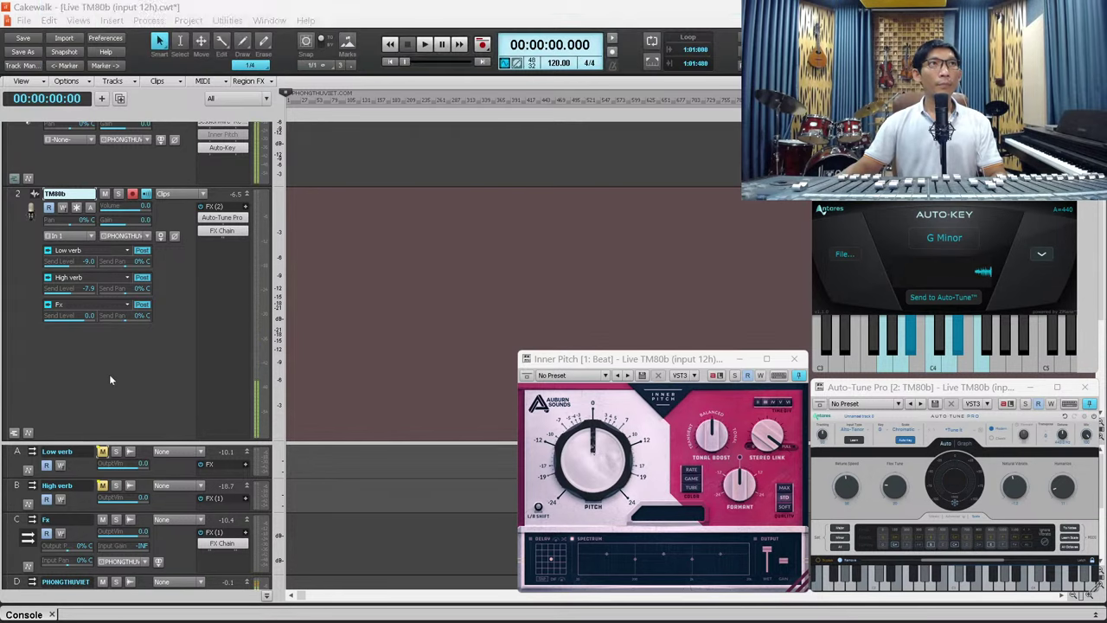
- Re-enable the bypassed Sessionwire Receive effect on the Beat track in Cakewalk
scroll(242, 168, "up", 1)
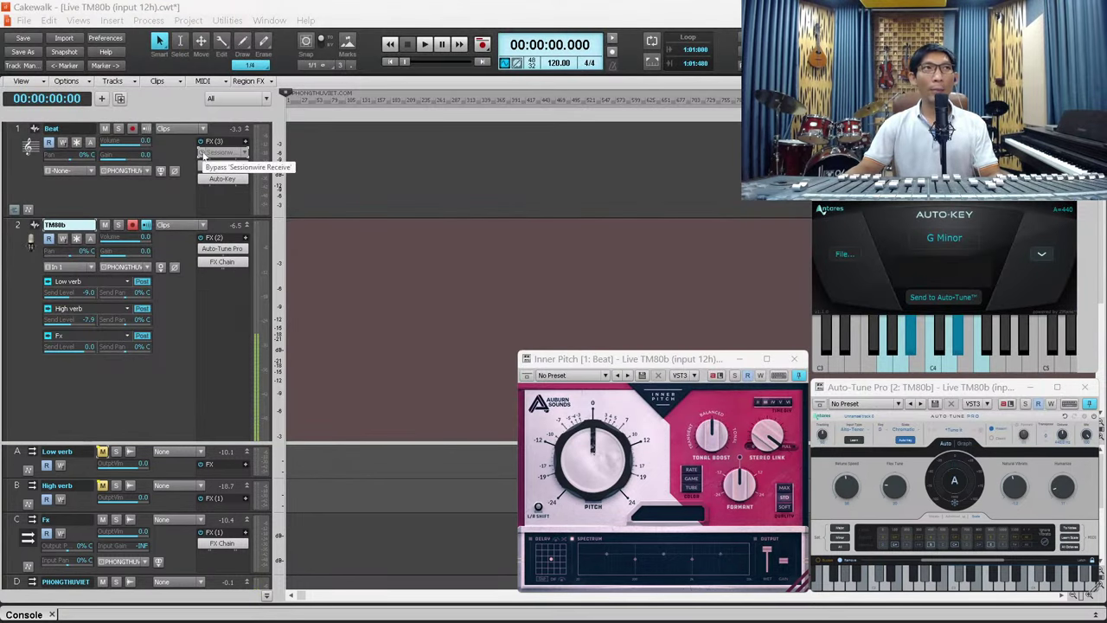
left_click(201, 152)
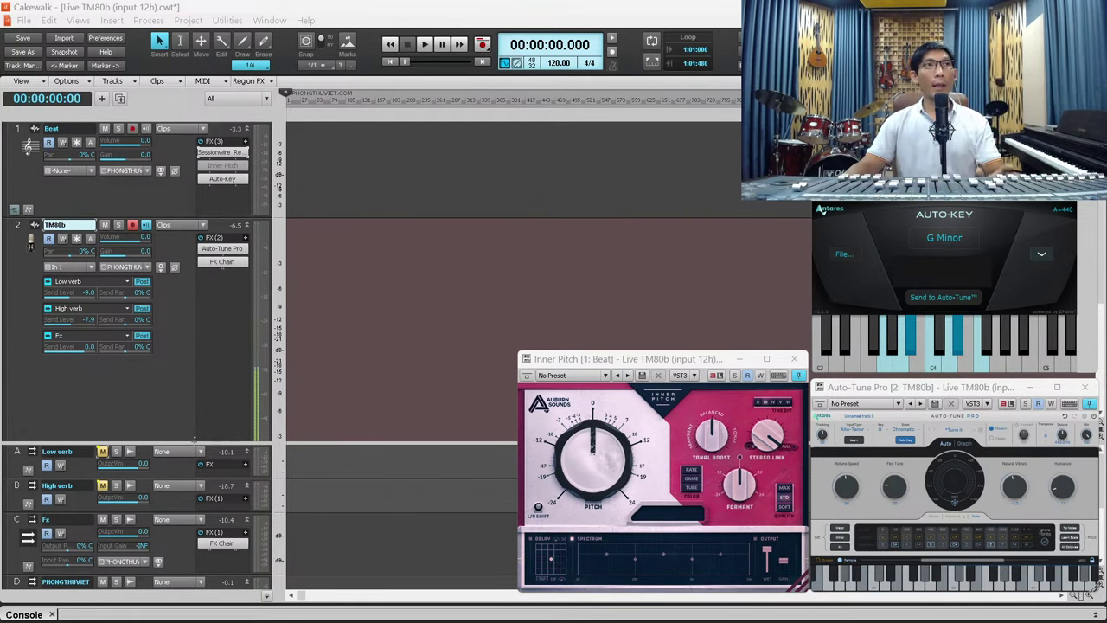
- Mute the Low verb and High verb buses
left_click(143, 391)
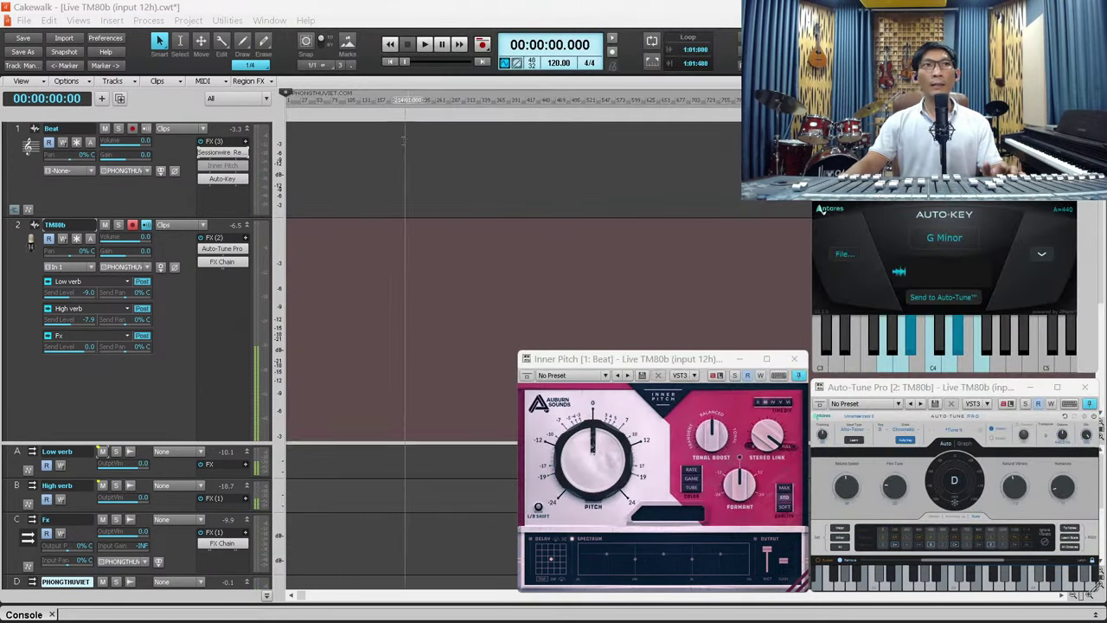
left_click(102, 451)
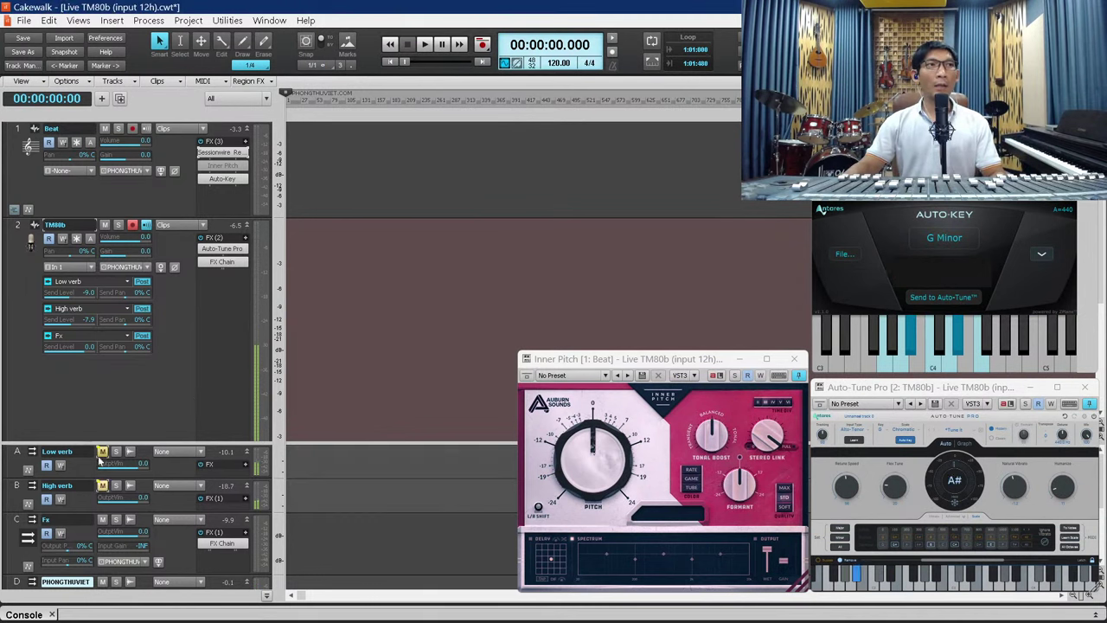